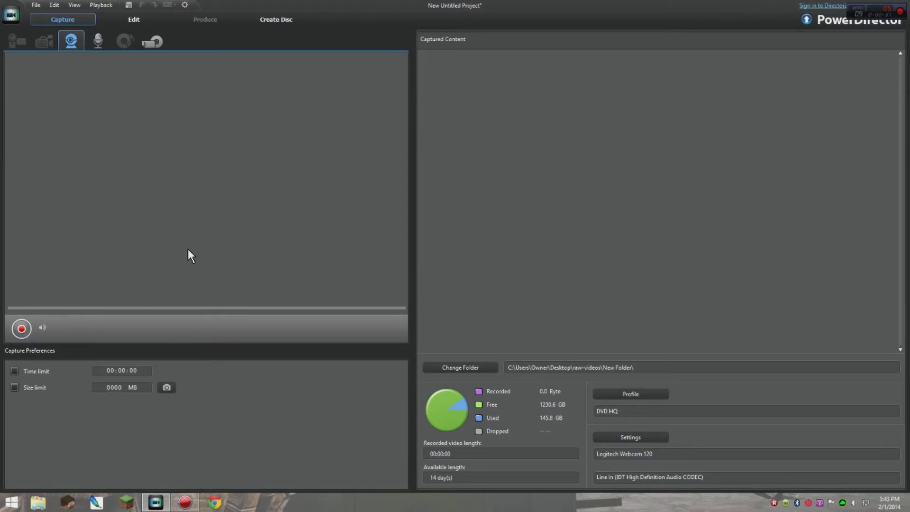
Step: Dismiss the recording error and record about 22 seconds of webcam footage as Capture.mpg
click(23, 329)
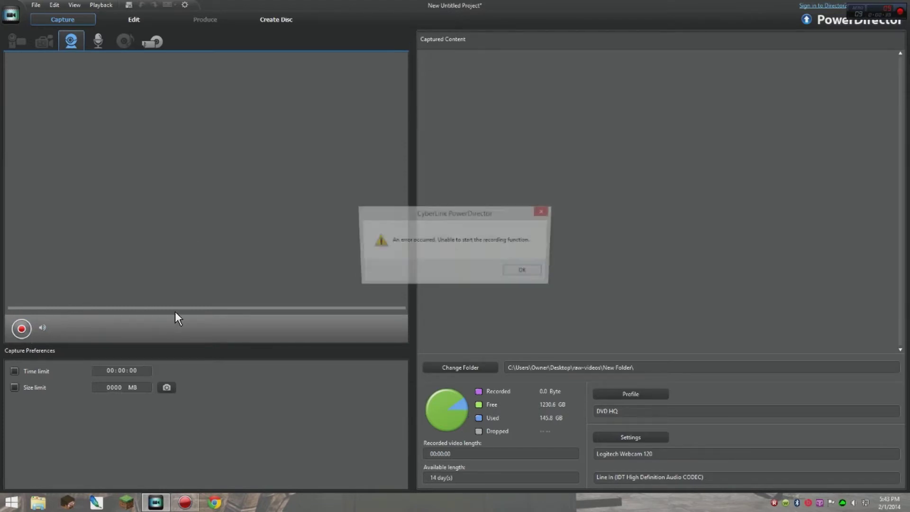
click(521, 271)
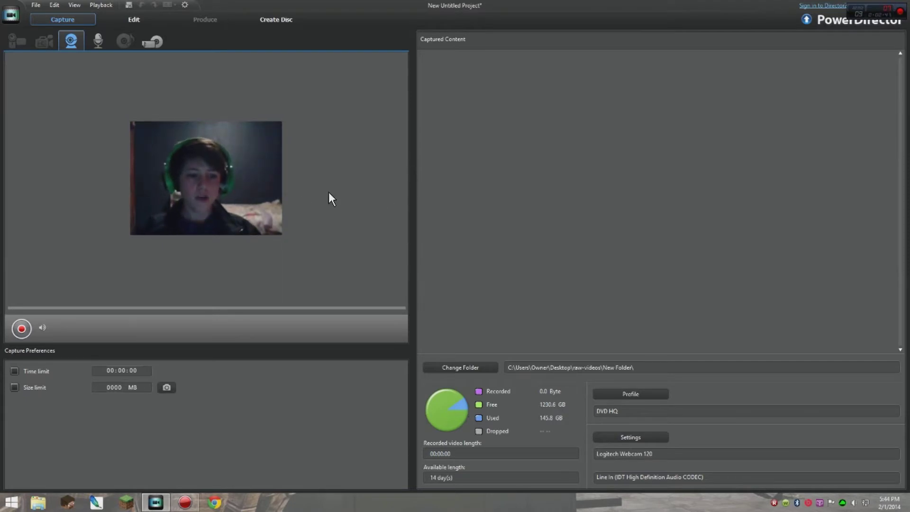
click(26, 329)
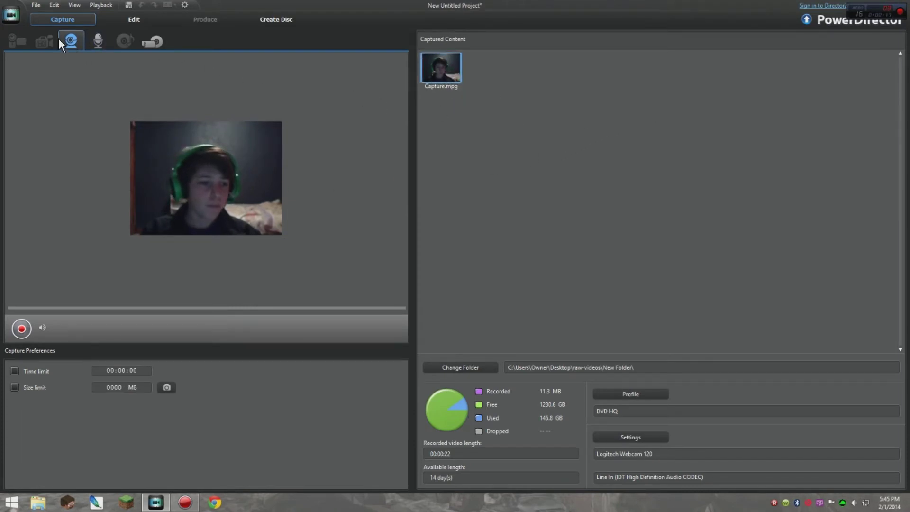
Step: In the Edit view, play Capture.mpg through, then rewind the preview to 00:00:00:00
click(120, 18)
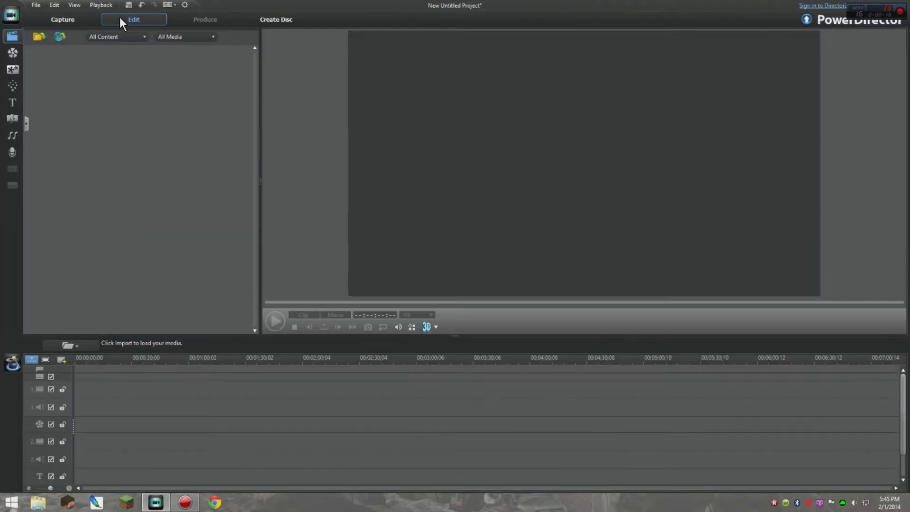
click(274, 322)
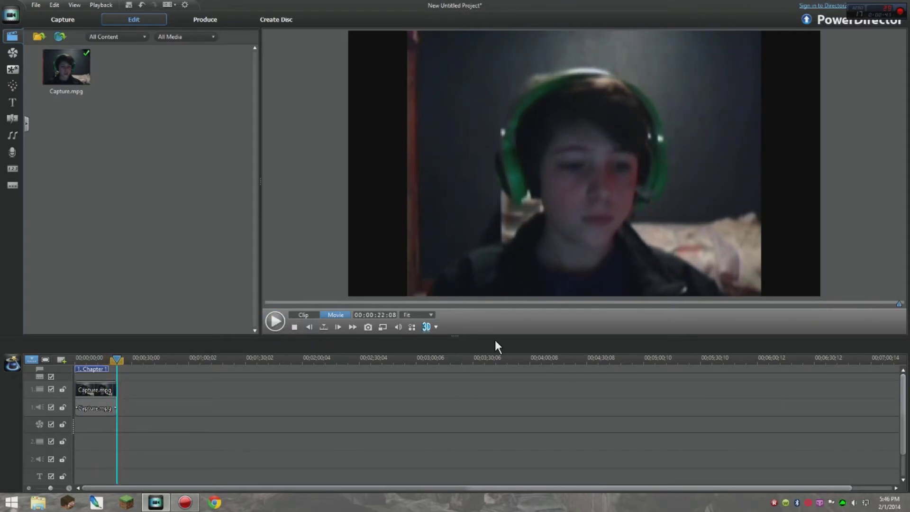
drag(900, 306, 268, 307)
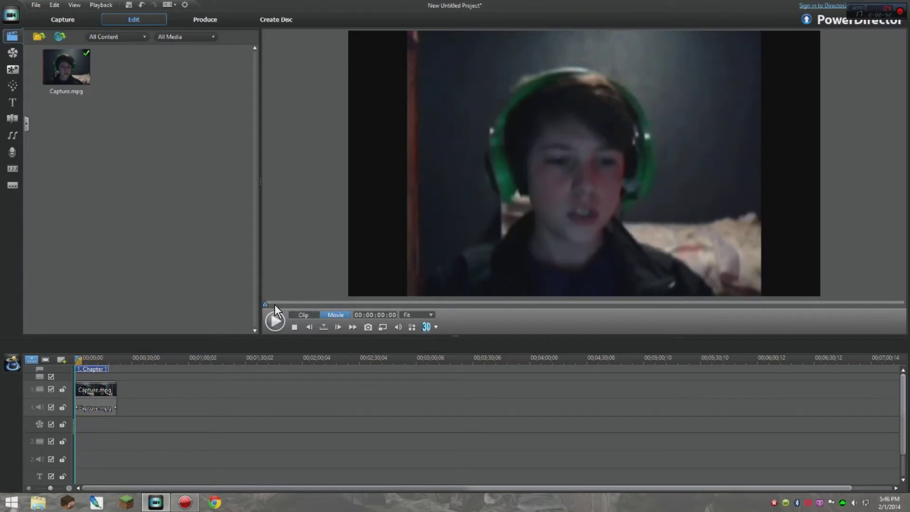
Step: Import facecamframef.png from the wallpapers folder
click(40, 39)
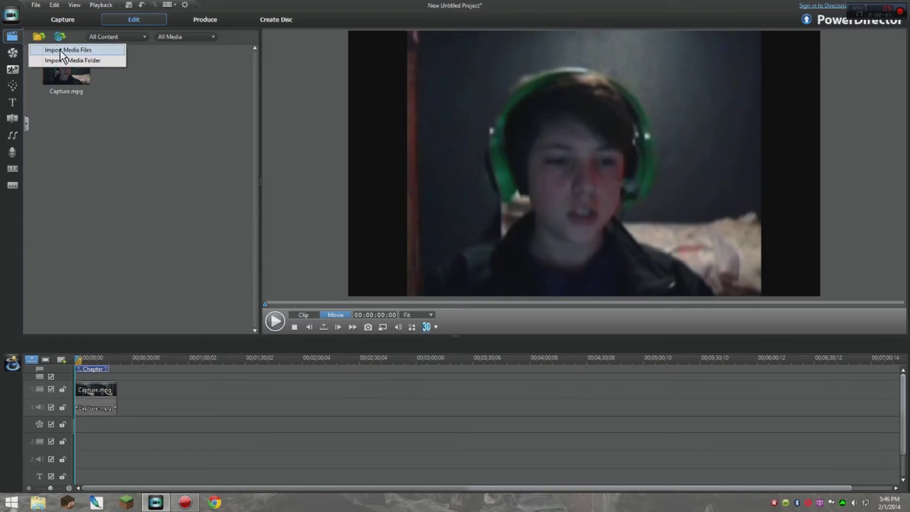
click(59, 50)
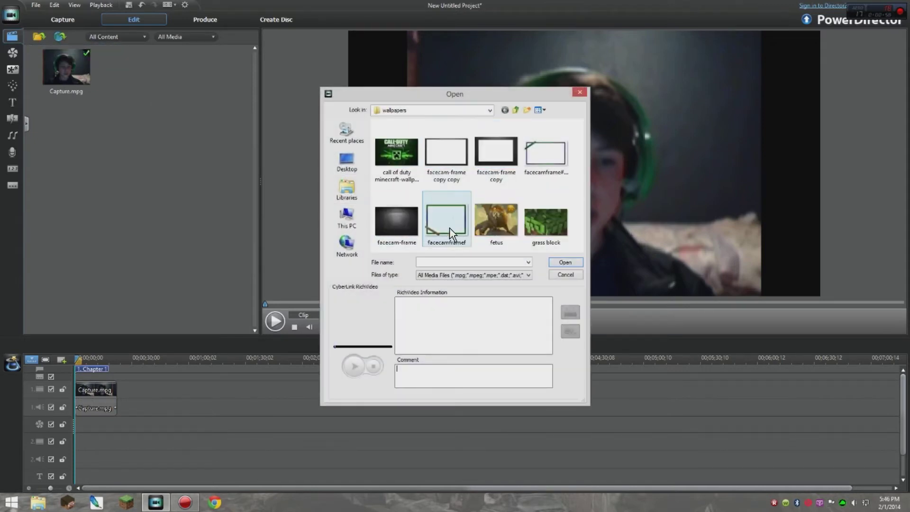
double_click(455, 216)
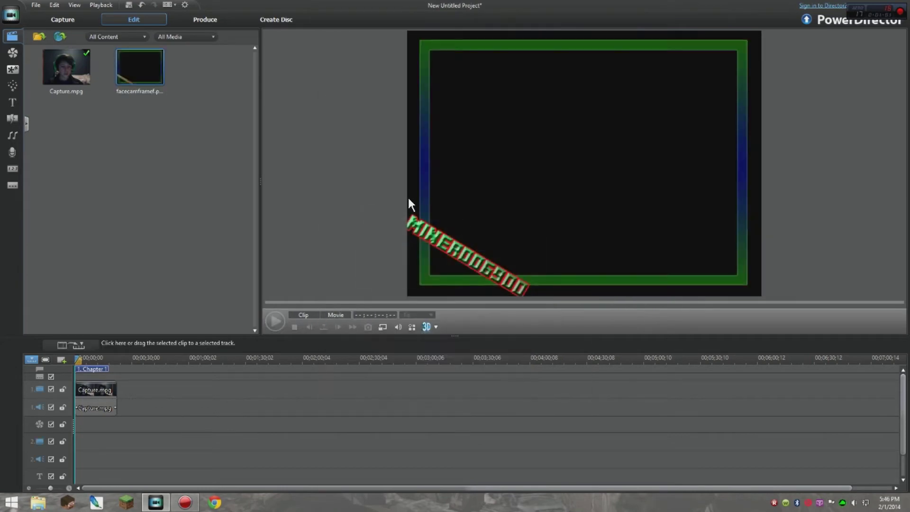
Step: Import the iw5mp gameplay video from Desktop\raw-videos
click(41, 40)
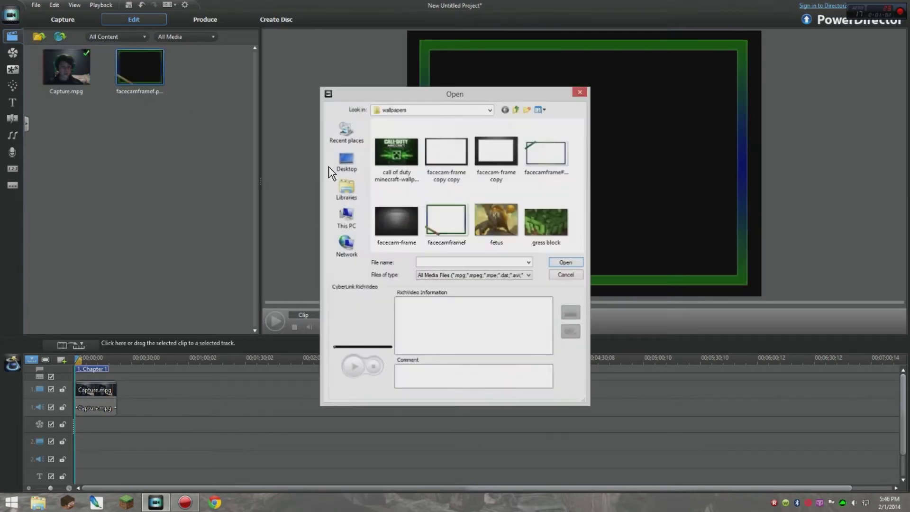
click(345, 189)
click(348, 165)
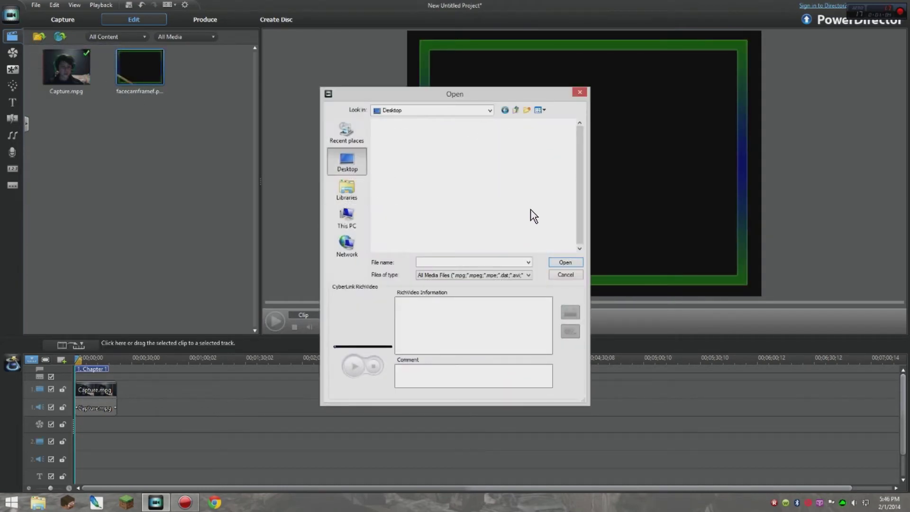
scroll(536, 235, down, 3)
scroll(577, 205, down, 1)
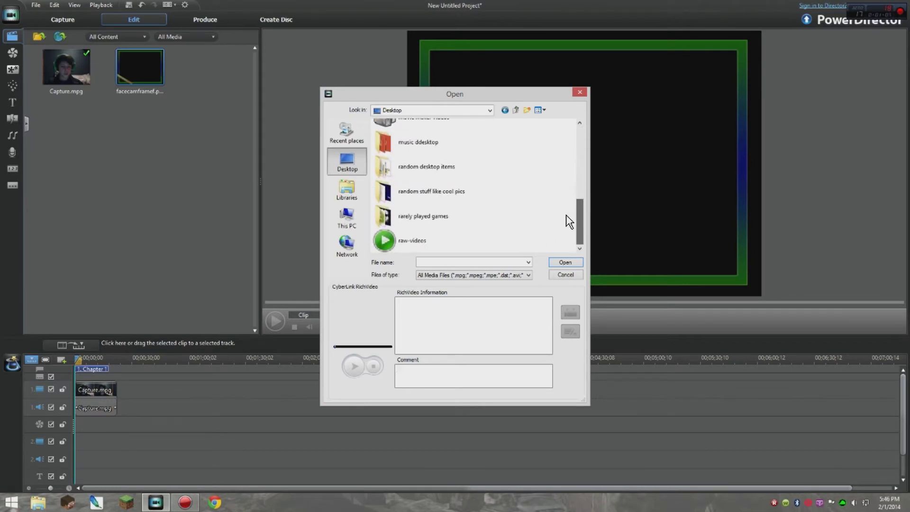
double_click(412, 240)
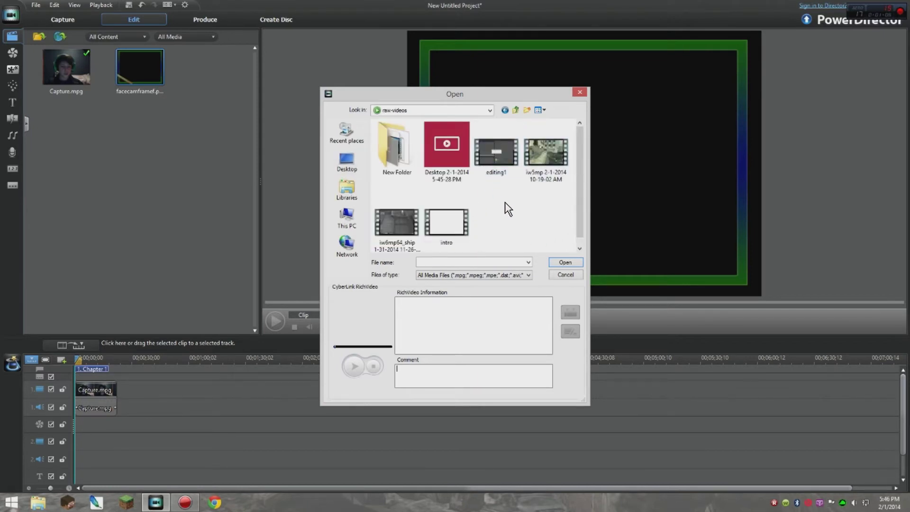
click(556, 171)
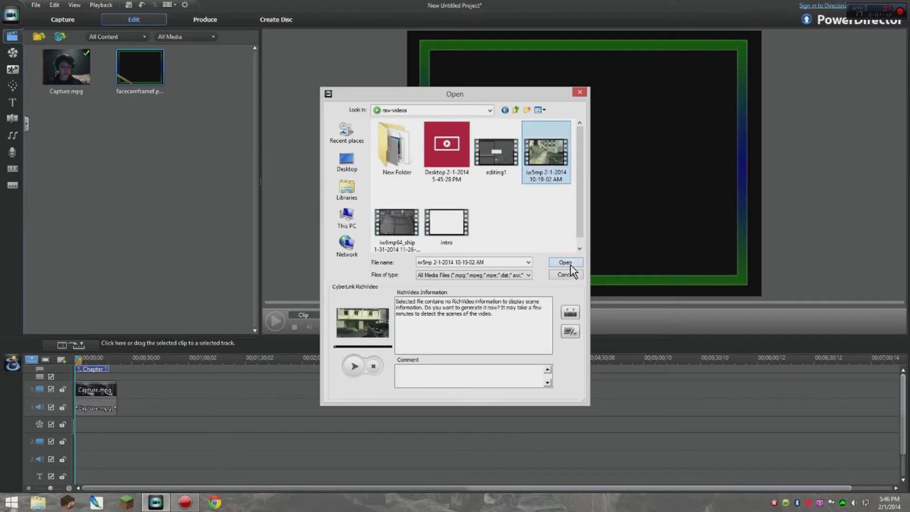
click(565, 263)
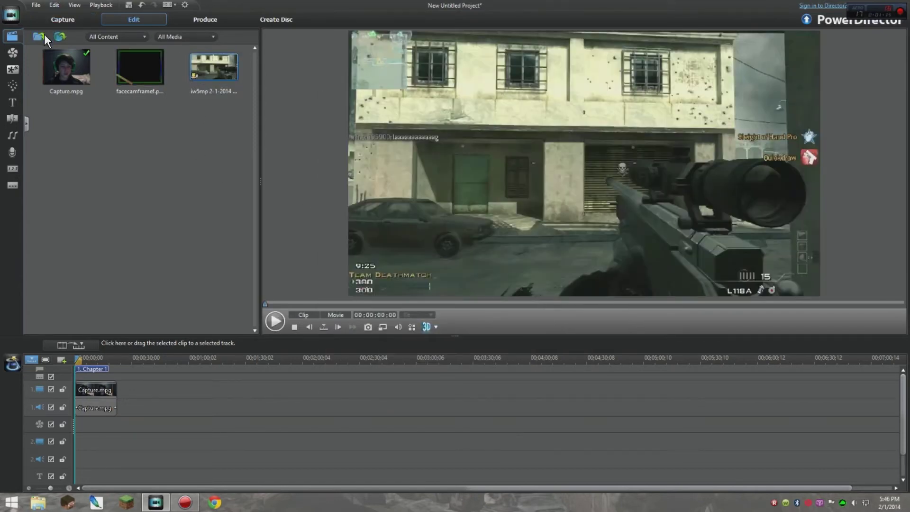
Step: Import the second gameplay video and drop the frame image onto the overlay track
click(39, 36)
click(64, 49)
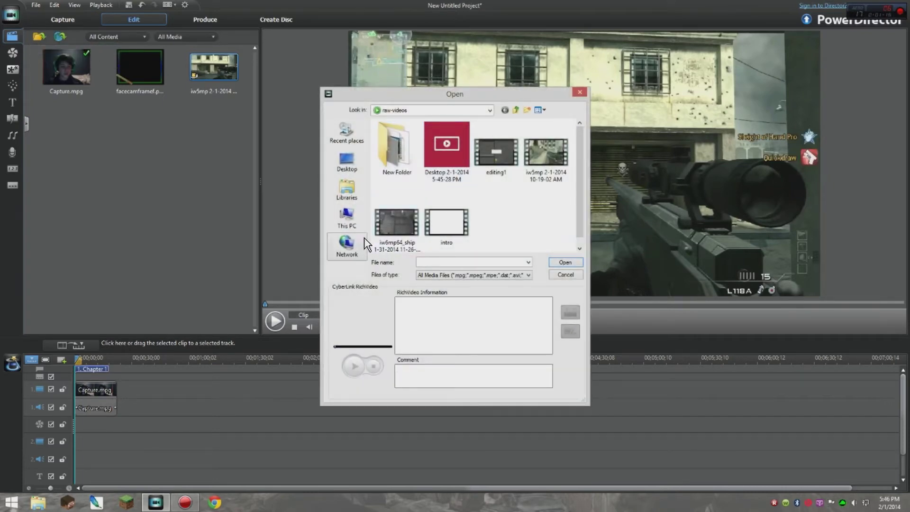
double_click(396, 222)
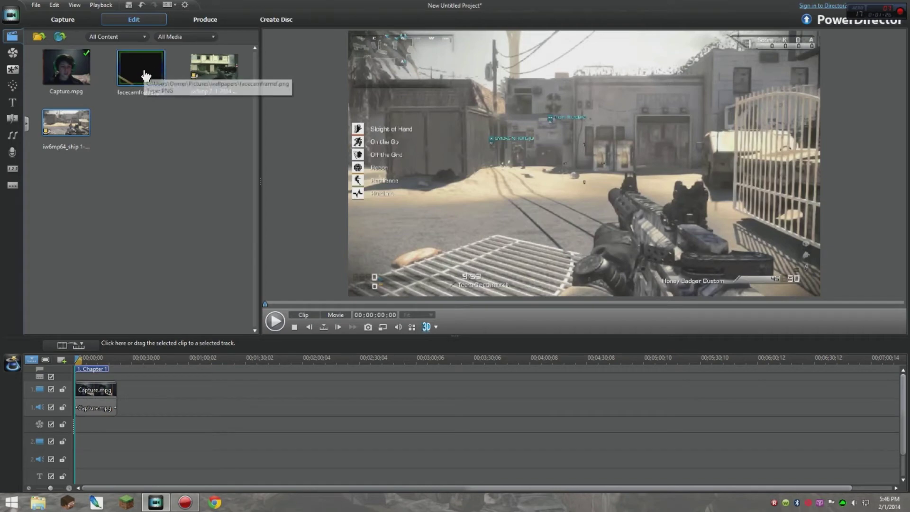
mouse_move(156, 67)
mouse_down()
mouse_move(84, 448)
mouse_move(80, 439)
mouse_up()
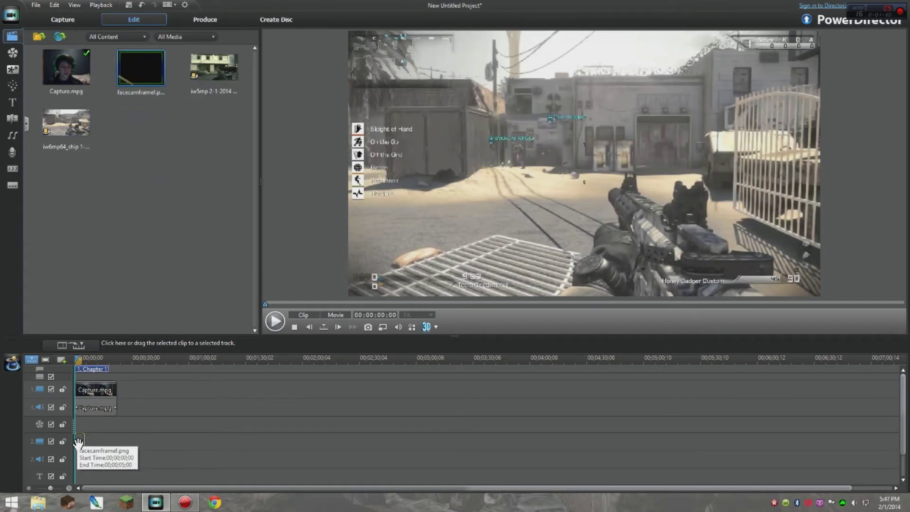
Step: Place iw5mp and iw6mp64_ship after Capture.mpg on track 1, then select the frame and webcam clips
mouse_move(206, 65)
mouse_down()
mouse_move(121, 403)
mouse_move(122, 390)
mouse_up()
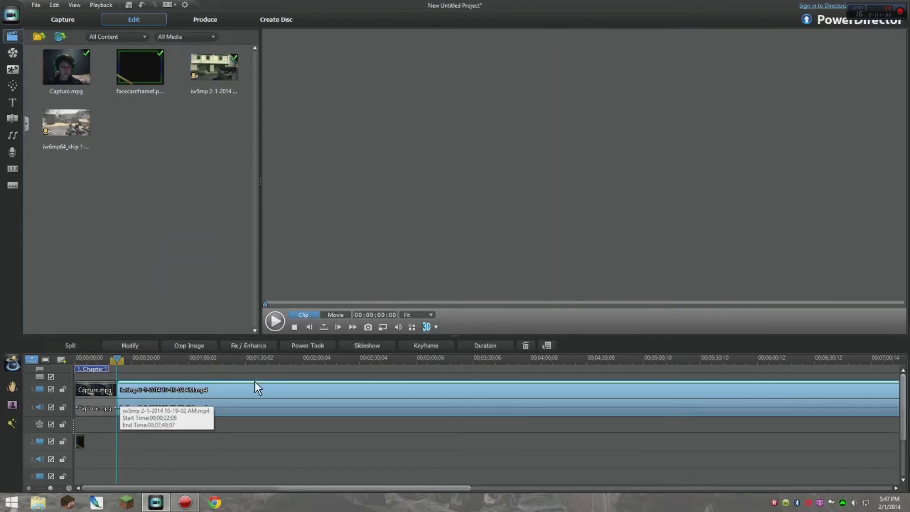
drag(263, 487, 558, 488)
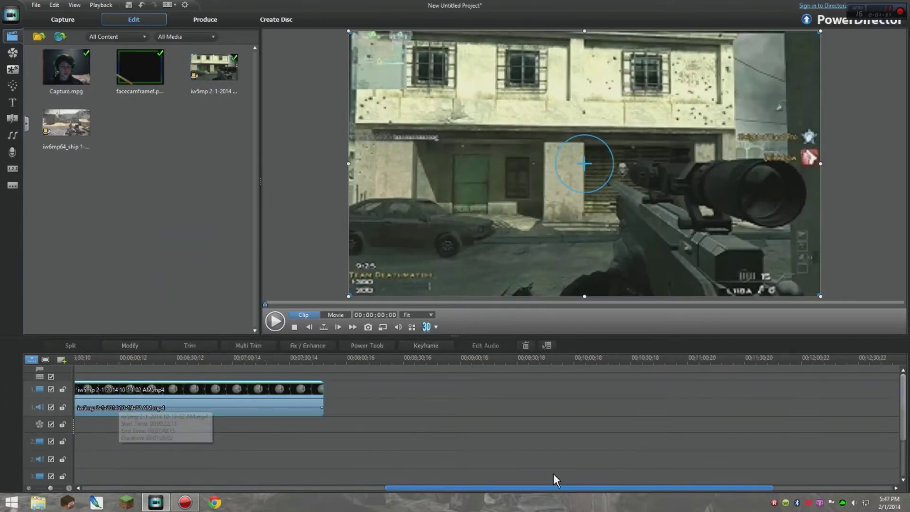
drag(66, 123, 327, 390)
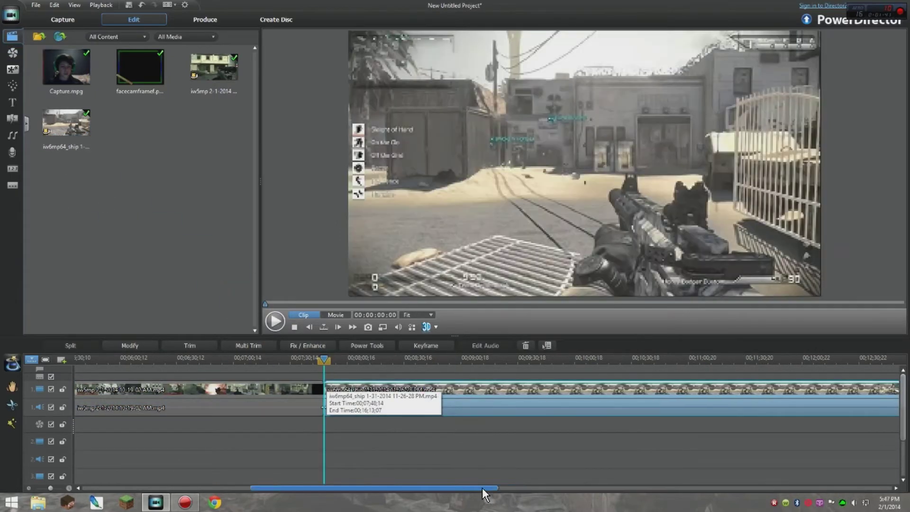
drag(481, 489, 291, 489)
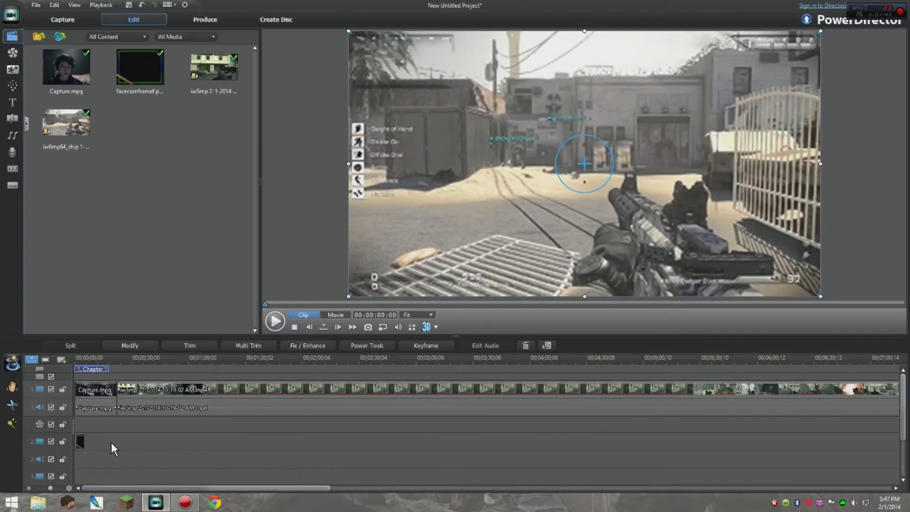
click(83, 438)
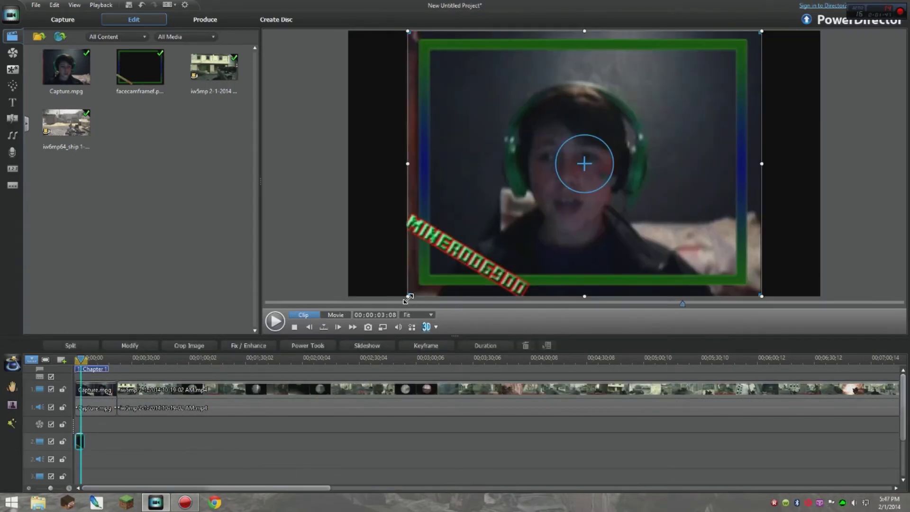
click(107, 407)
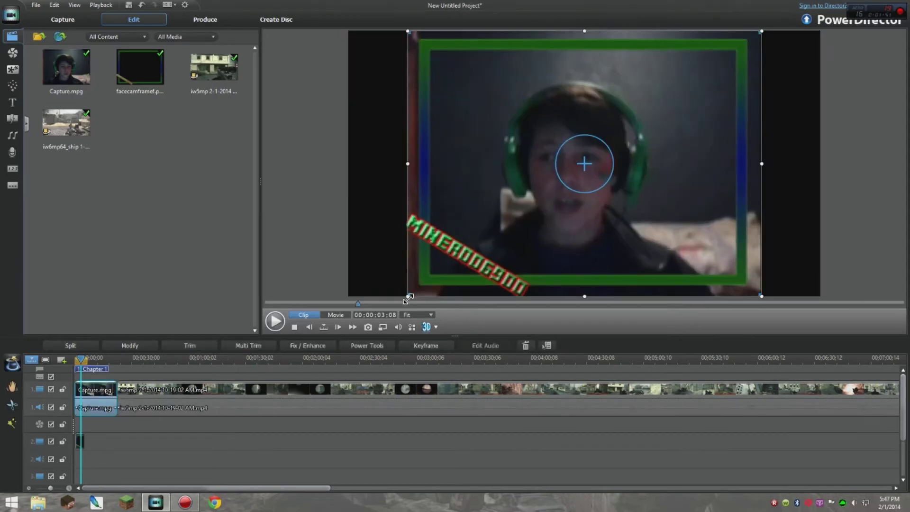
Step: Shrink Capture.mpg, move it to track 2 at the gameplay start, and place it middle-right
drag(447, 266, 595, 152)
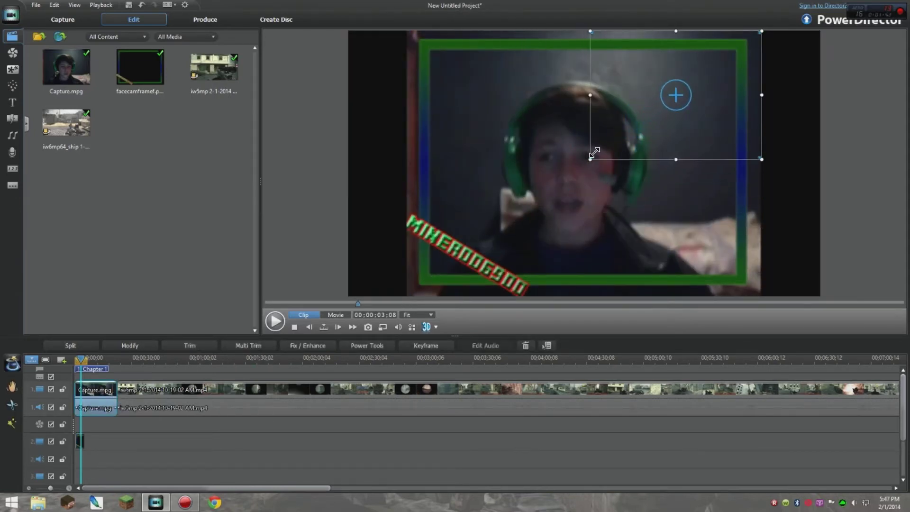
drag(596, 155, 660, 108)
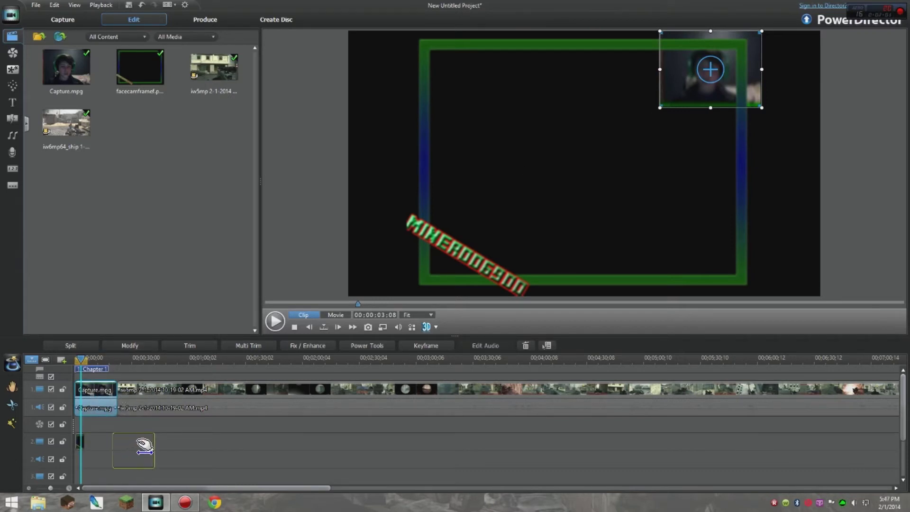
drag(144, 446, 150, 444)
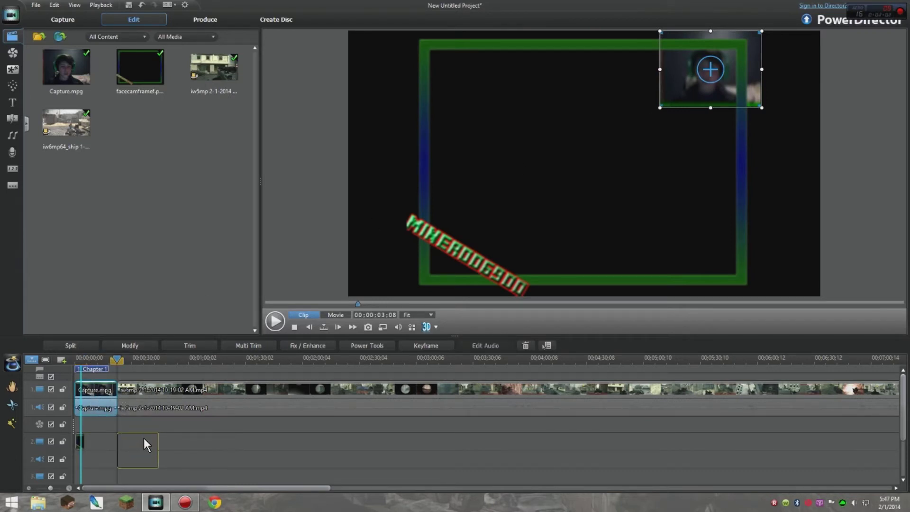
drag(145, 446, 139, 443)
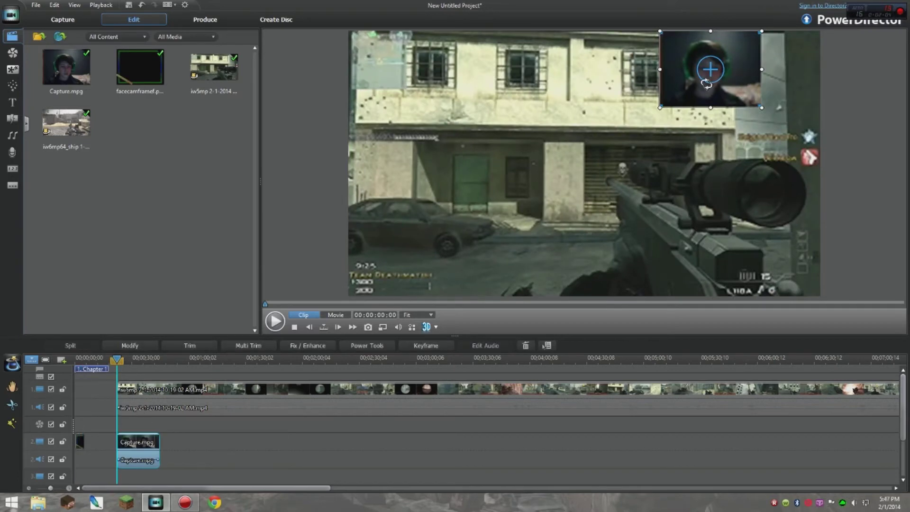
drag(713, 70, 761, 79)
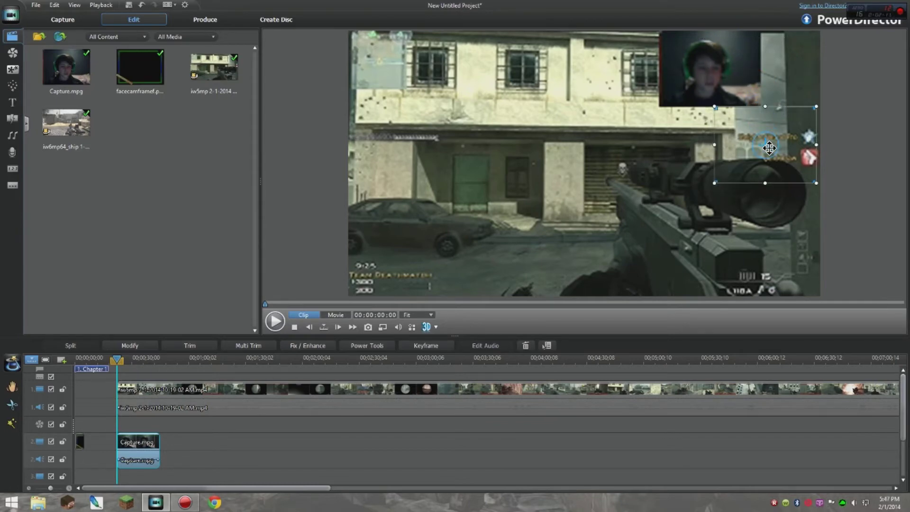
mouse_move(760, 79)
mouse_down()
mouse_move(647, 160)
mouse_move(595, 157)
mouse_move(604, 156)
mouse_up()
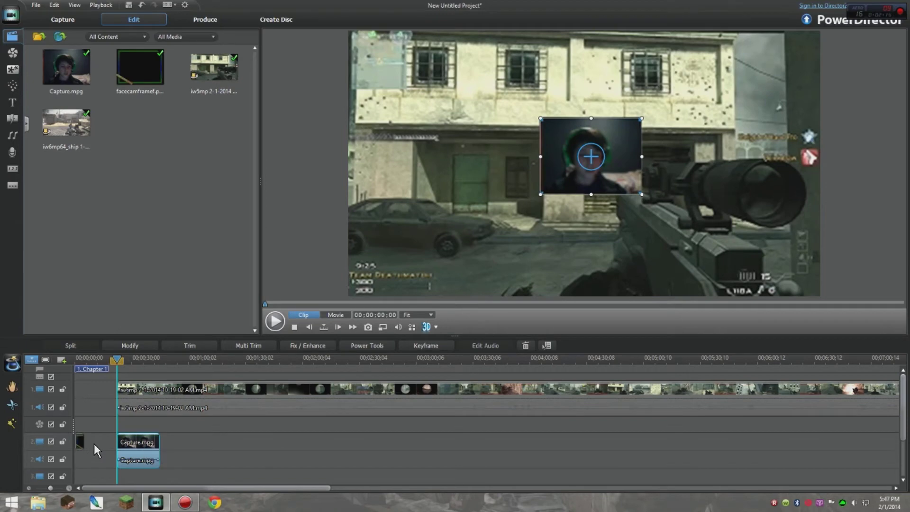
scroll(96, 450, down, 3)
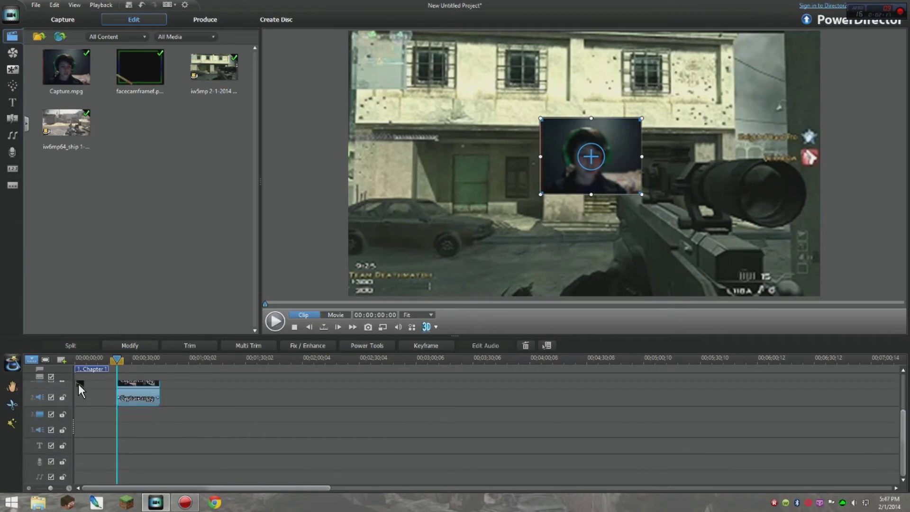
Step: Align and shrink the green frame overlay, then resize and nudge the facecam inside it
drag(81, 388, 129, 427)
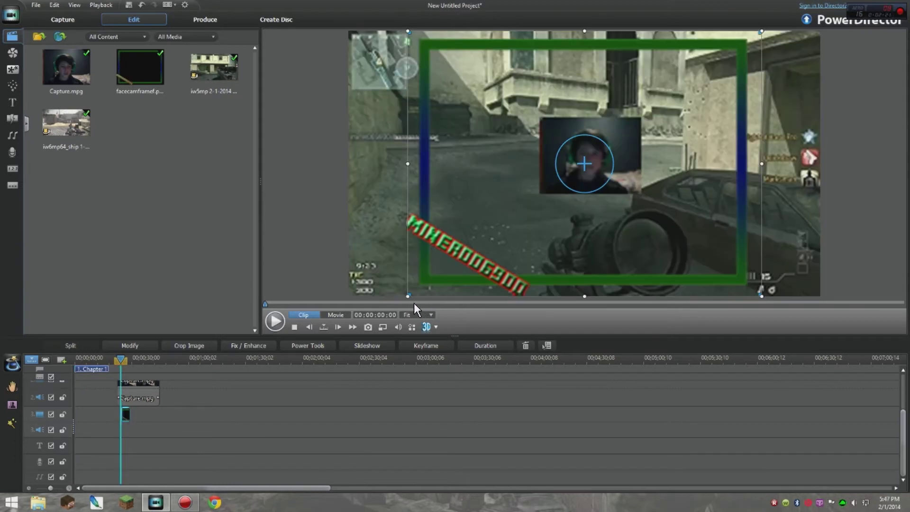
drag(407, 298, 700, 107)
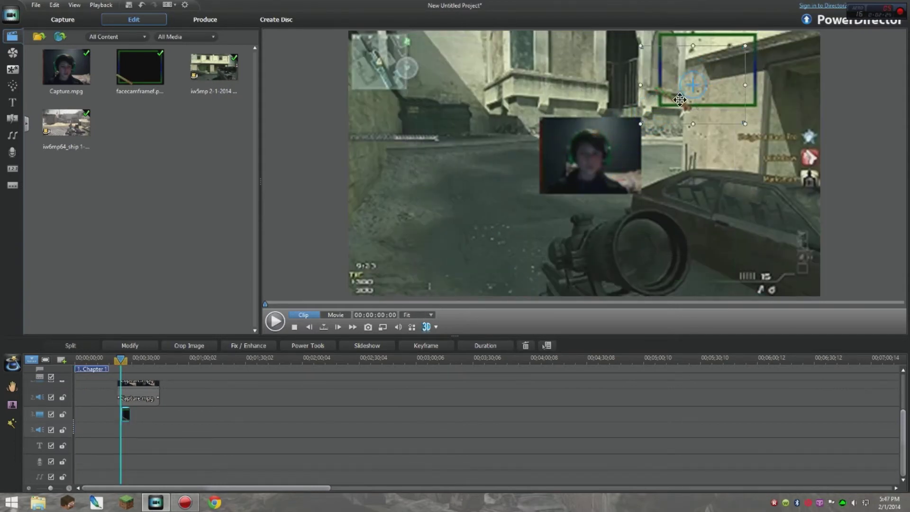
click(586, 147)
drag(586, 148, 596, 157)
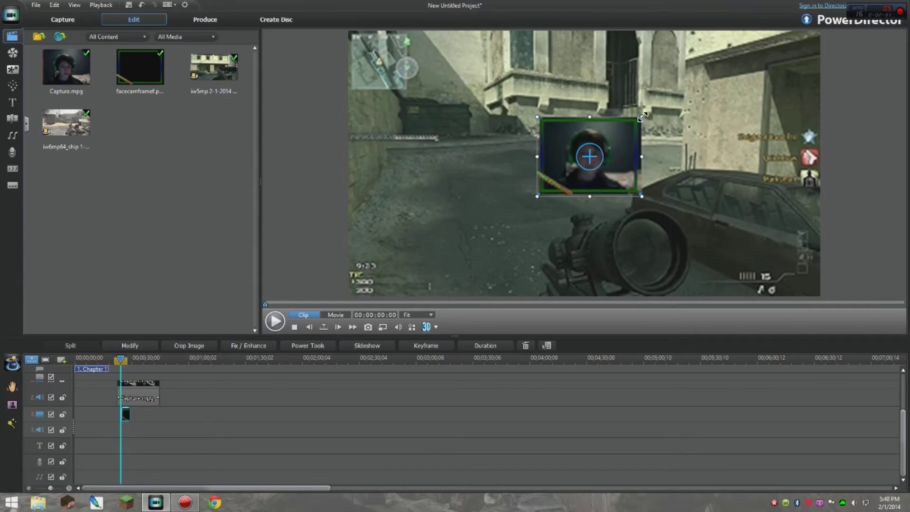
drag(643, 117, 646, 112)
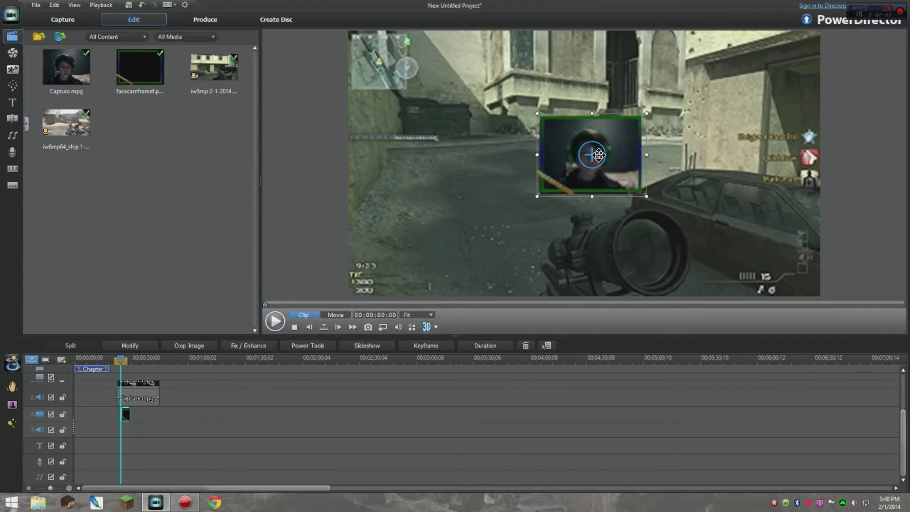
drag(600, 154, 597, 156)
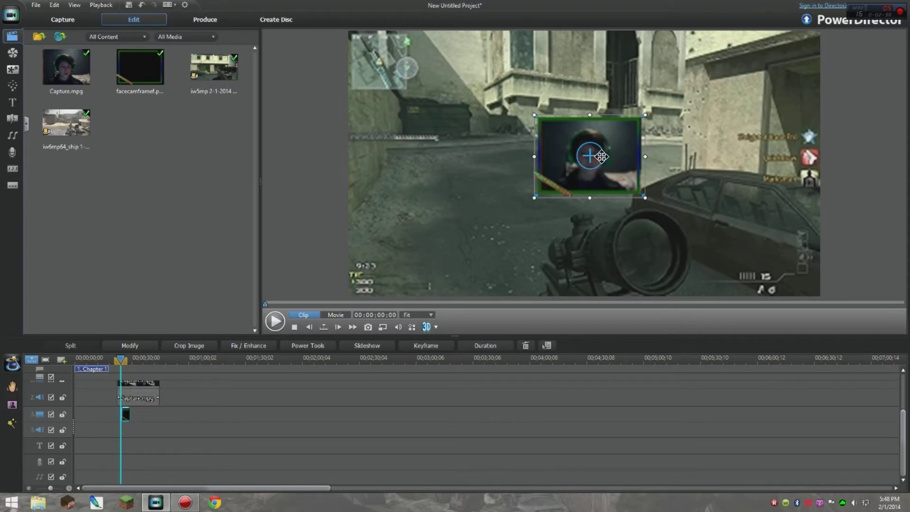
click(682, 143)
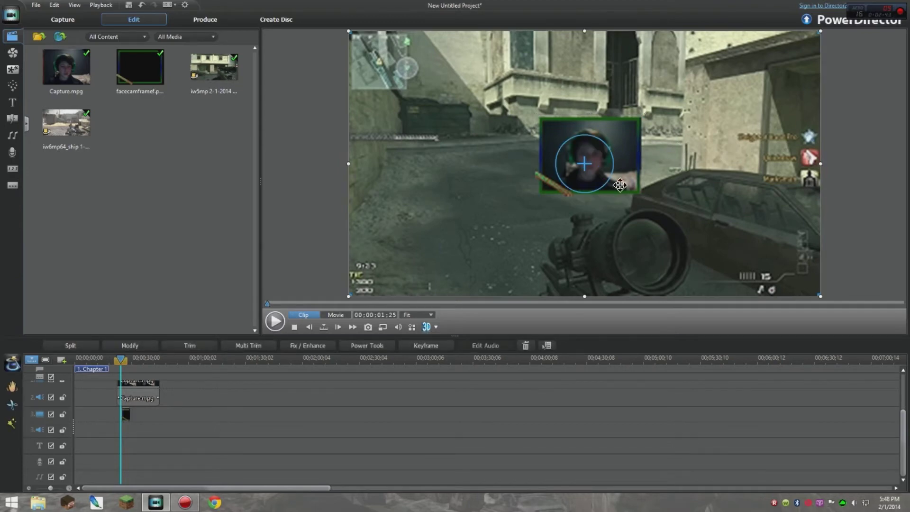
scroll(209, 426, up, 2)
scroll(210, 432, up, 1)
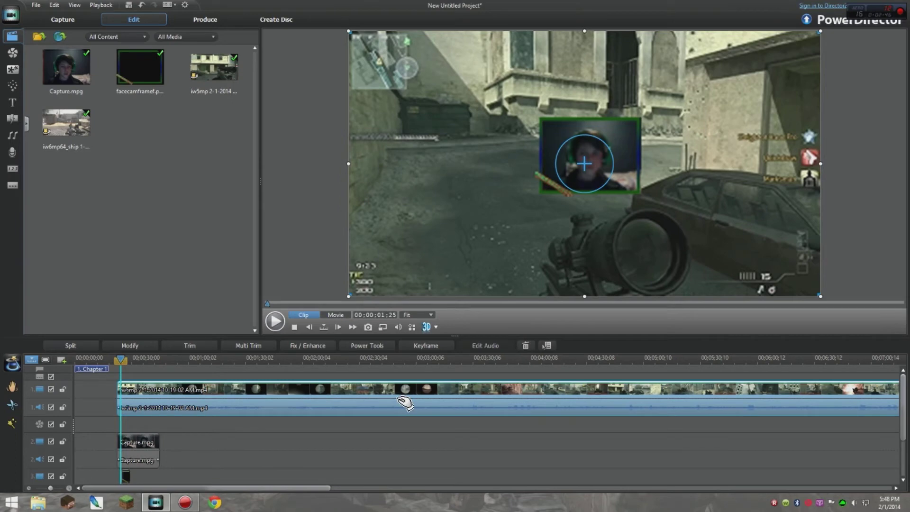
Step: Split the gameplay at about 2:17 and again later, delete the middle section, and preview the movie
click(379, 358)
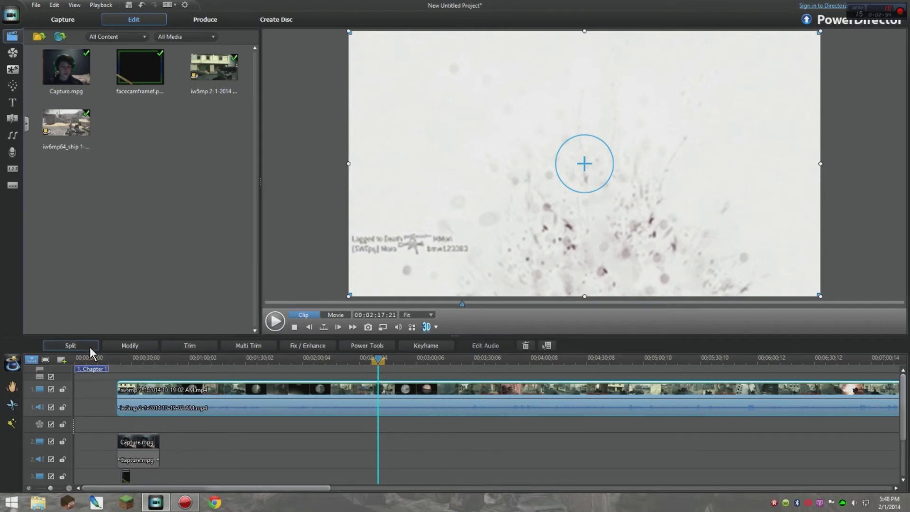
click(70, 346)
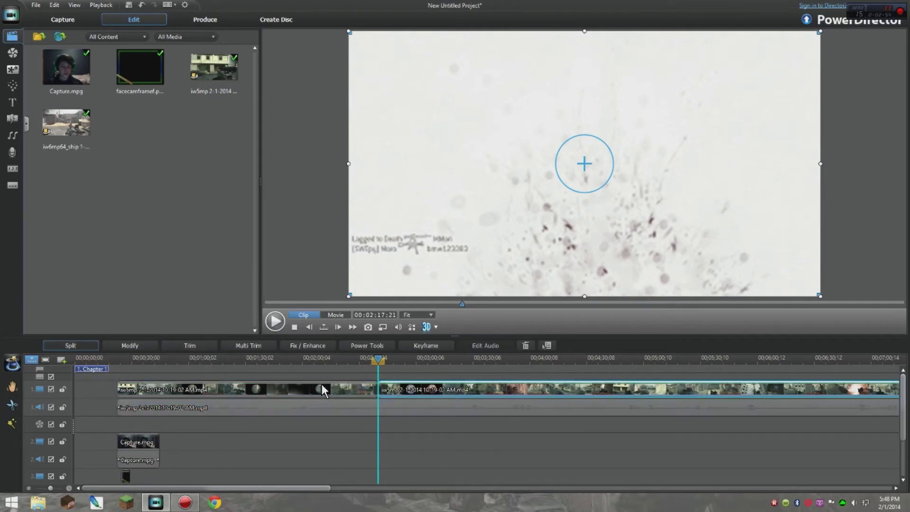
click(348, 396)
click(436, 397)
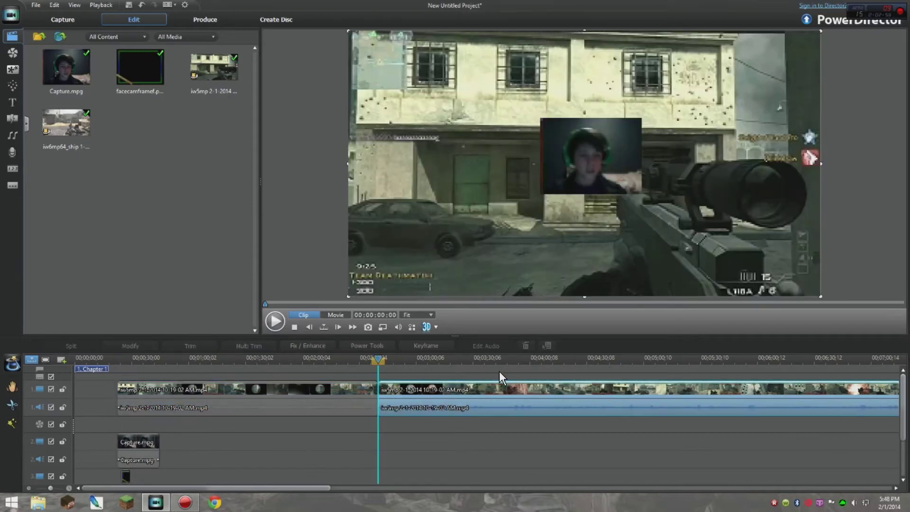
click(507, 361)
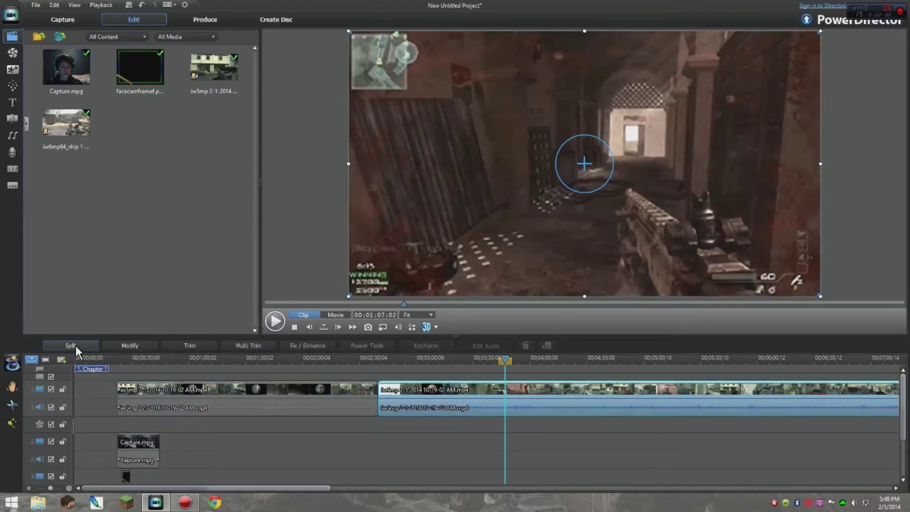
key(ctrl+t)
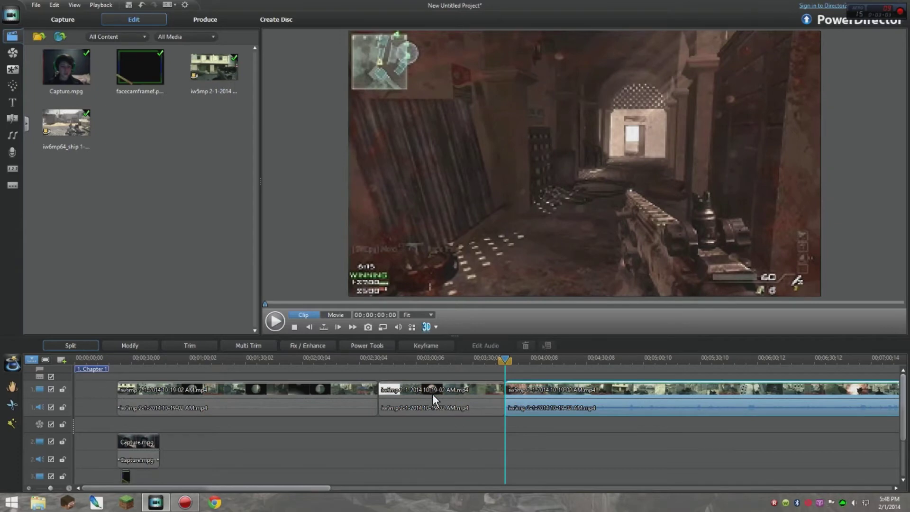
click(433, 399)
key(Delete)
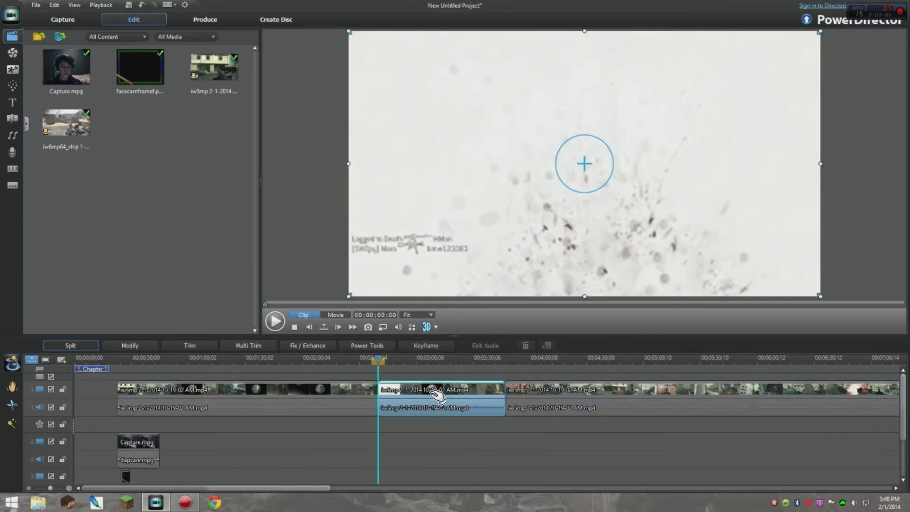
click(854, 427)
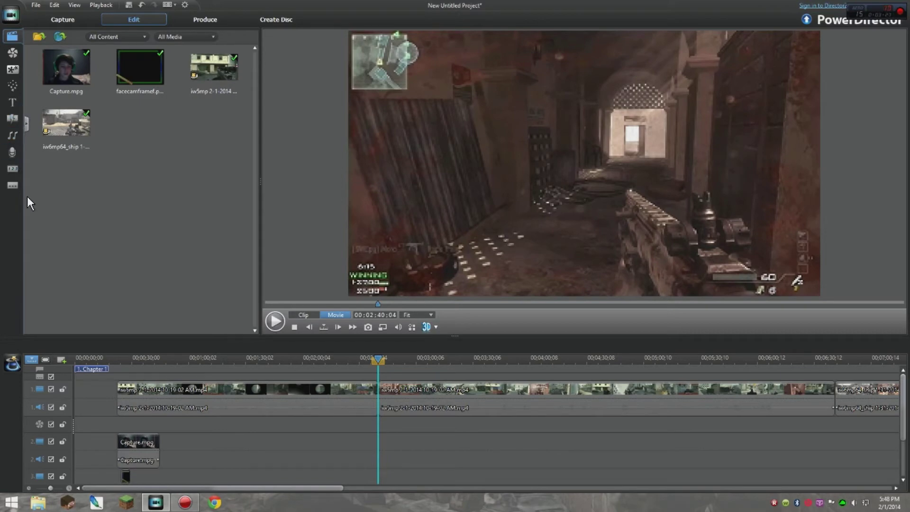
Step: Extend facecamframef.png's right edge to about 0:44, matching the end of Capture.mpg
click(127, 477)
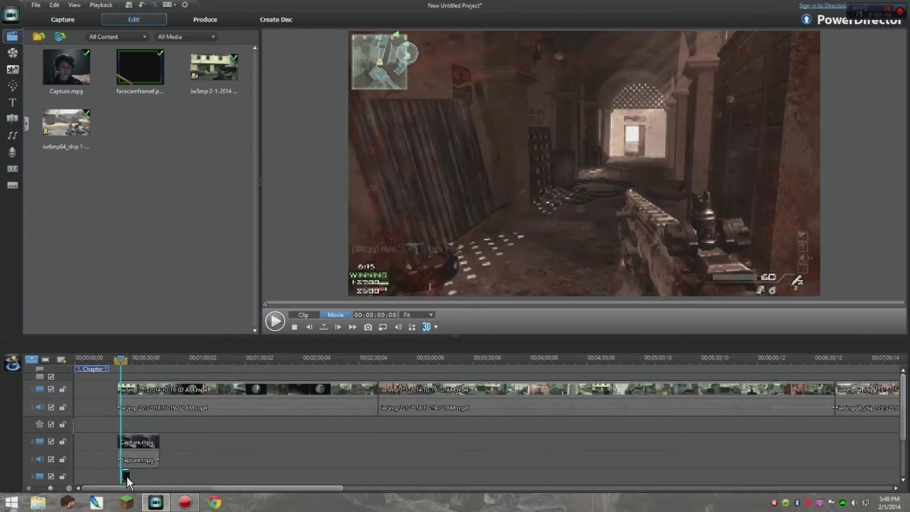
click(142, 459)
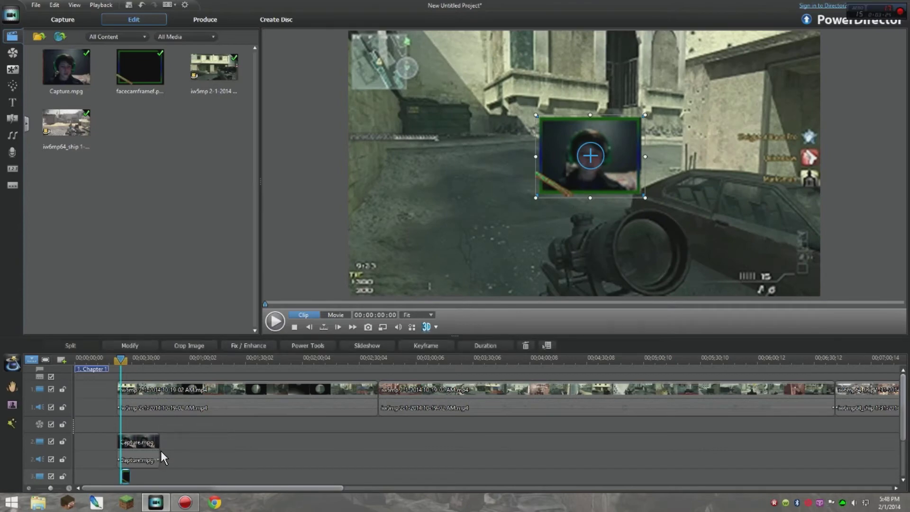
ctrl+click(138, 442)
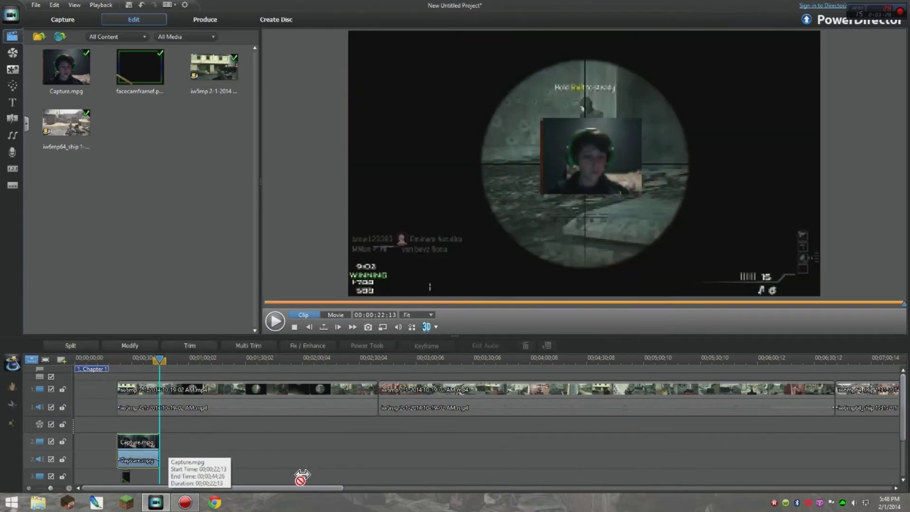
click(139, 459)
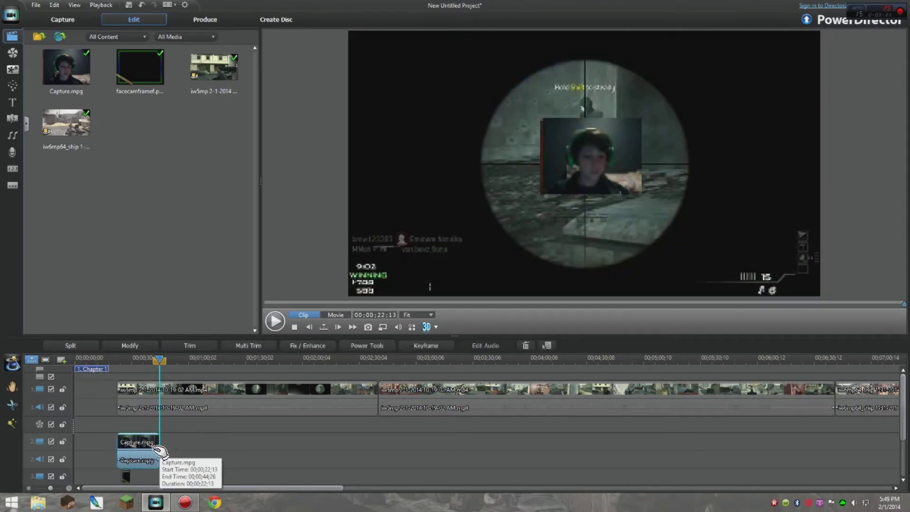
click(129, 479)
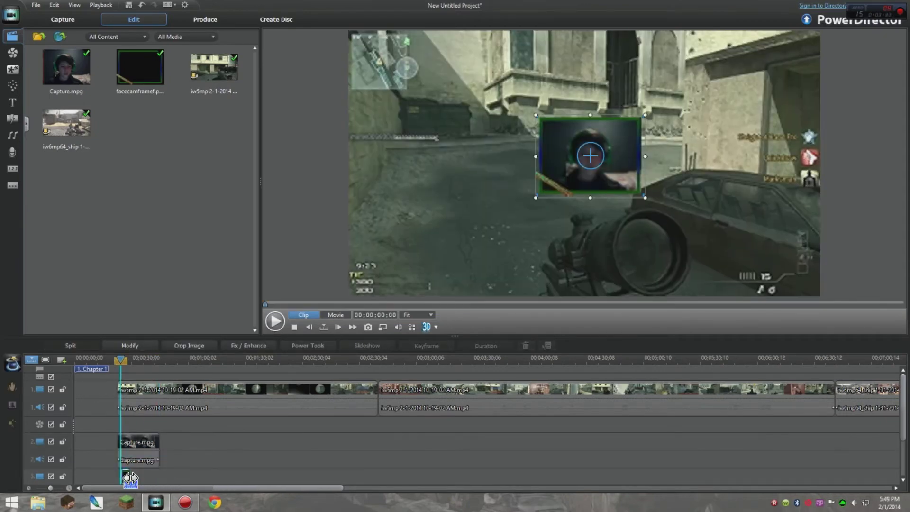
drag(130, 478, 163, 477)
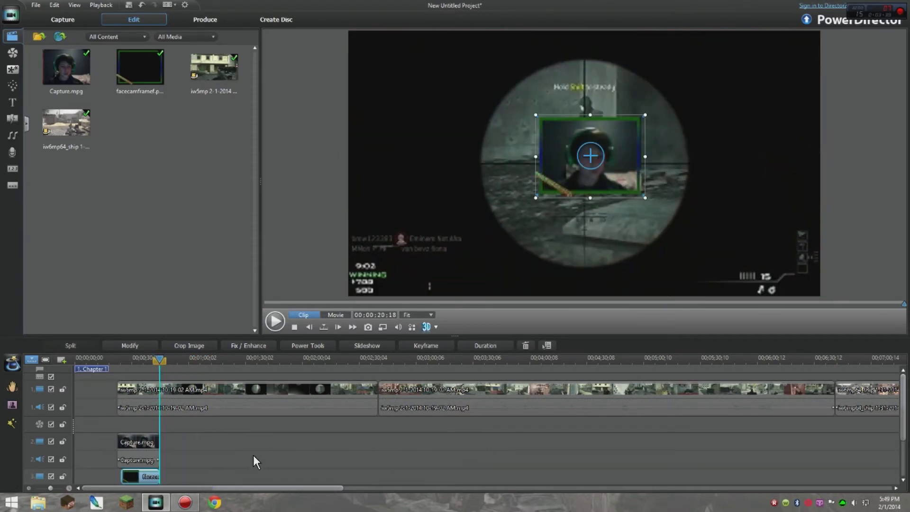
click(238, 445)
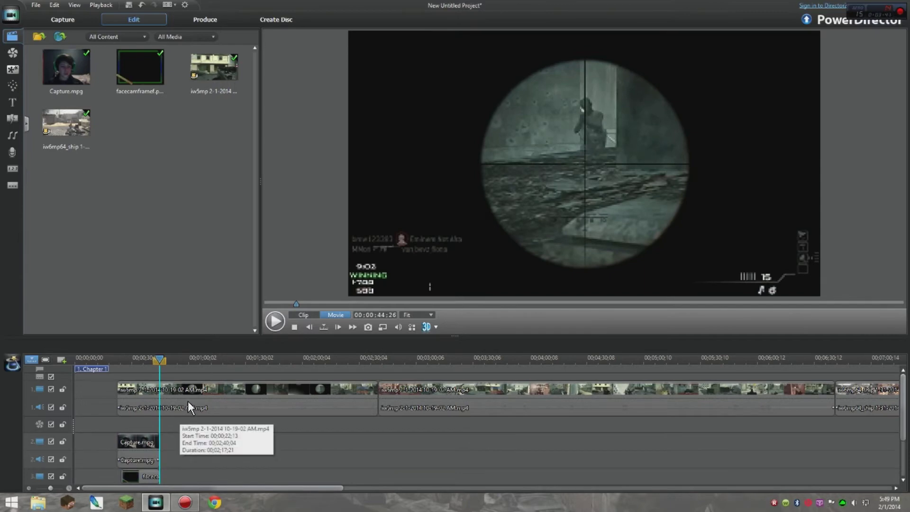
click(136, 475)
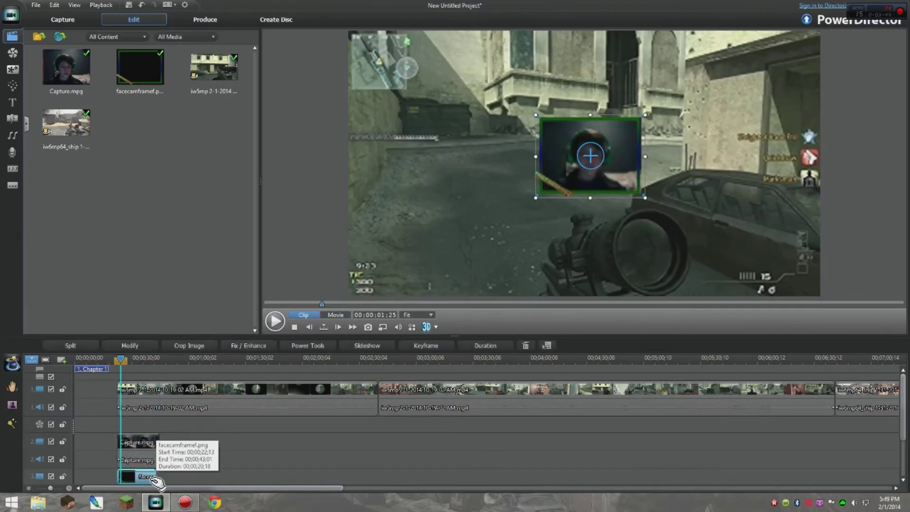
drag(156, 477, 160, 478)
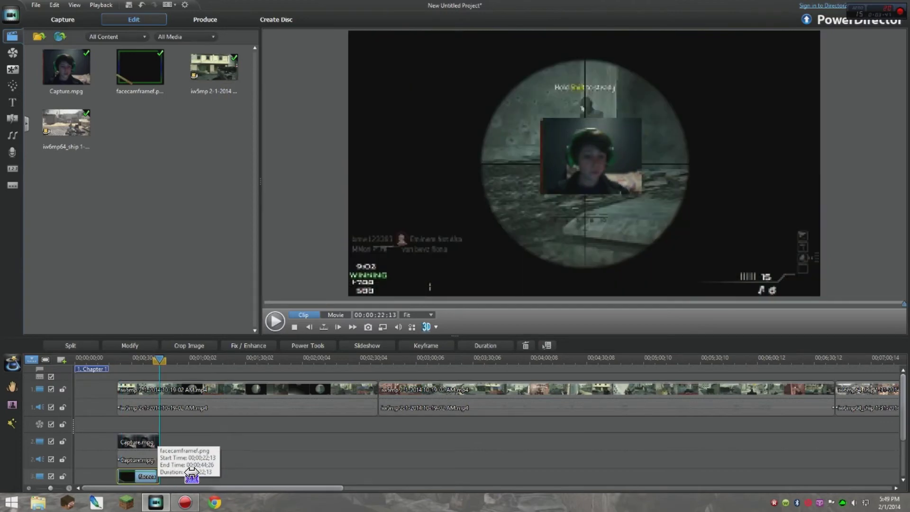
click(227, 398)
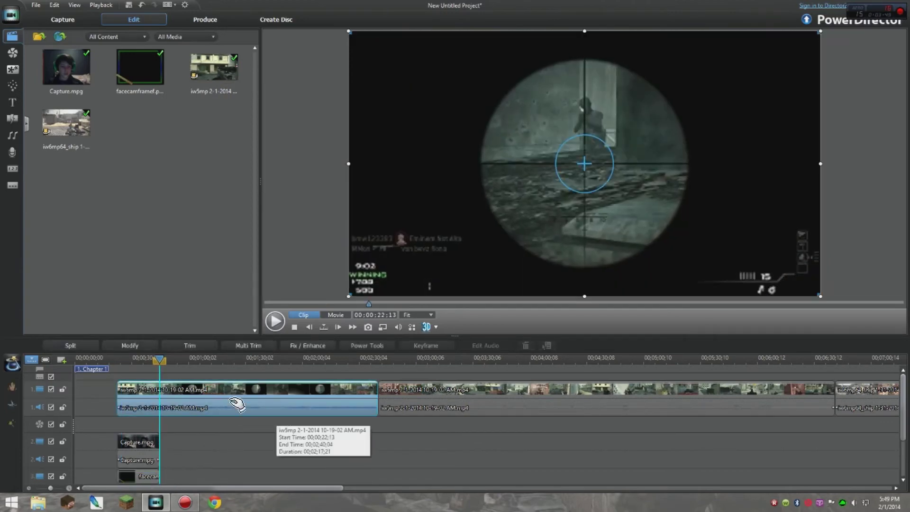
click(404, 389)
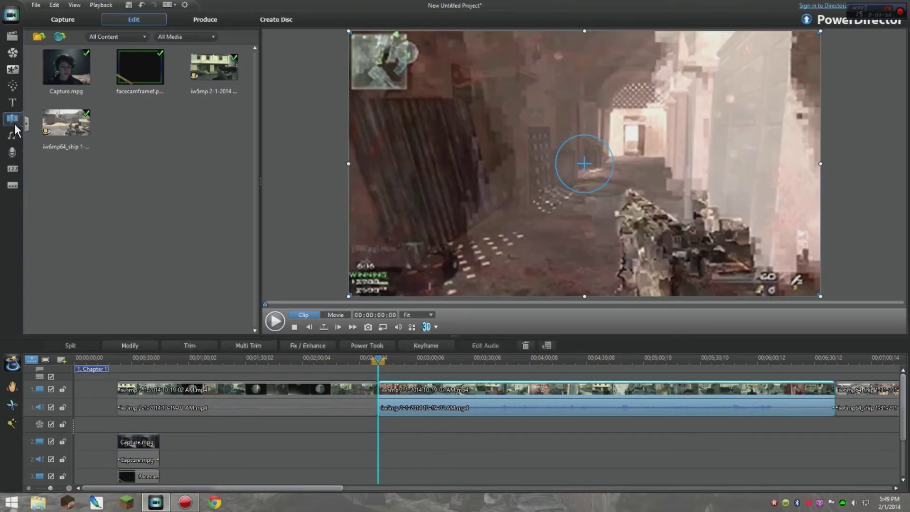
Step: Drop Broken Glass on the second gameplay clip's start and Burning on the last clip's start
click(13, 119)
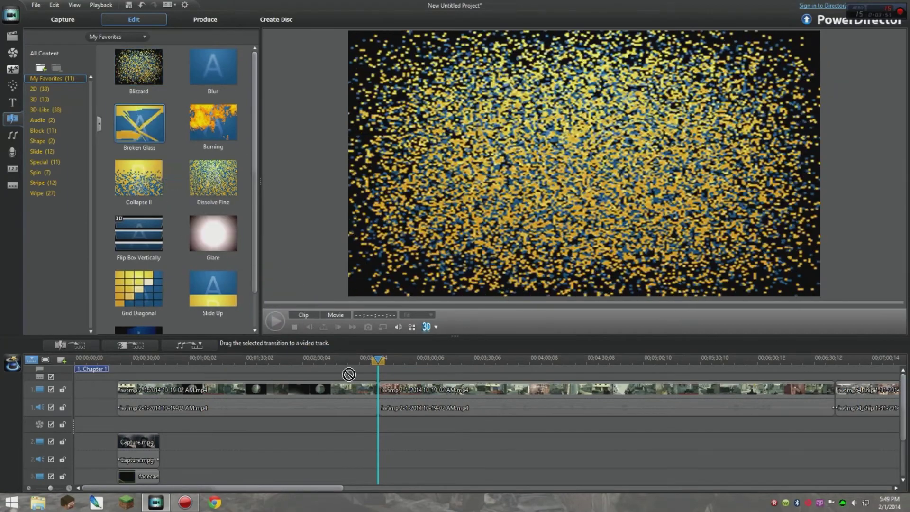
drag(140, 122, 387, 390)
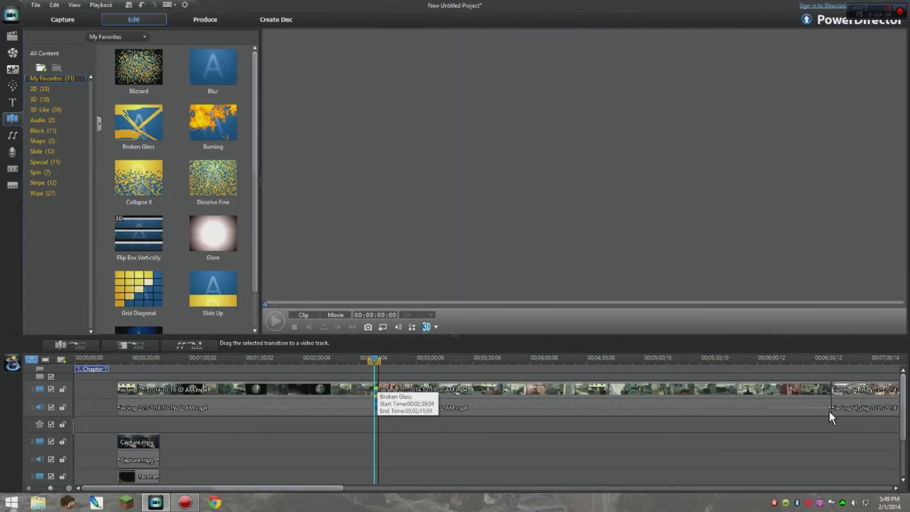
click(829, 411)
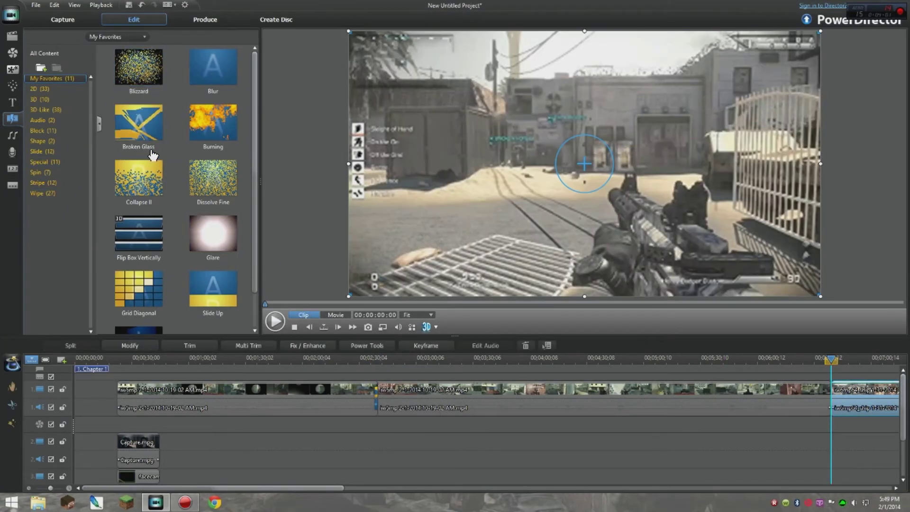
drag(214, 122, 837, 391)
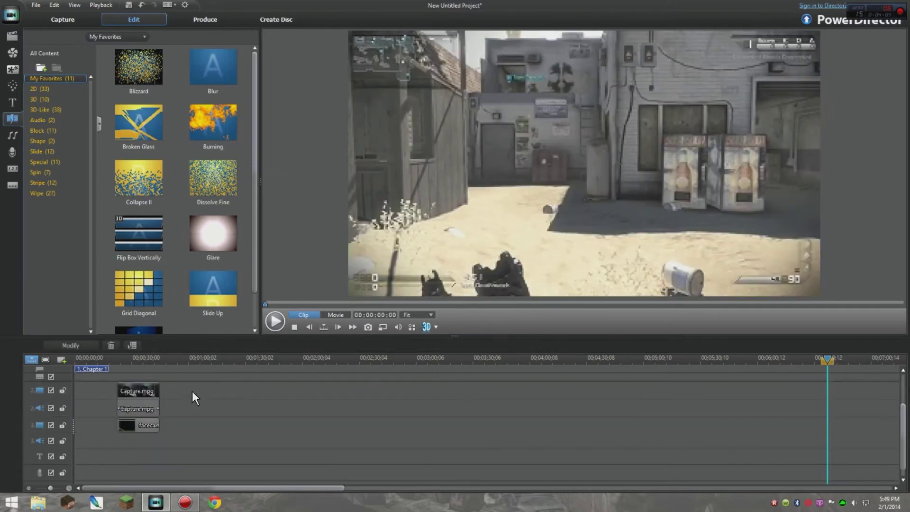
click(277, 447)
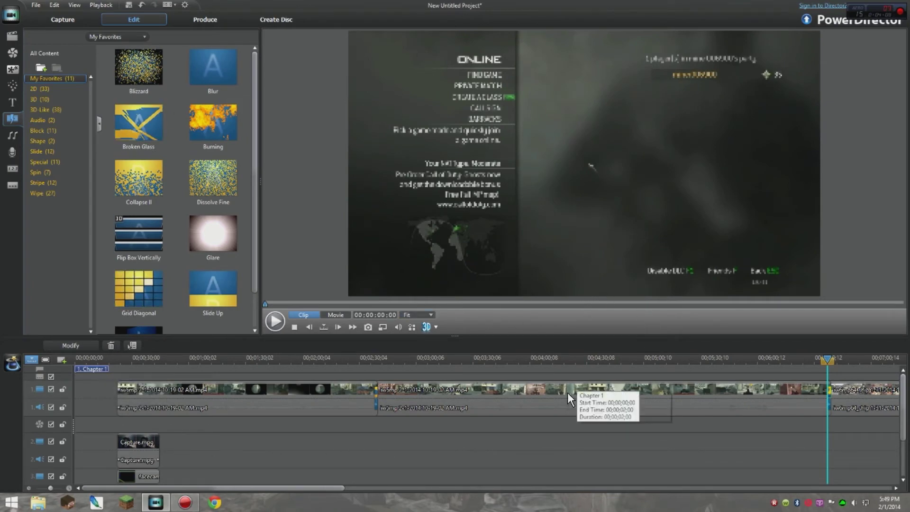
drag(335, 490, 661, 493)
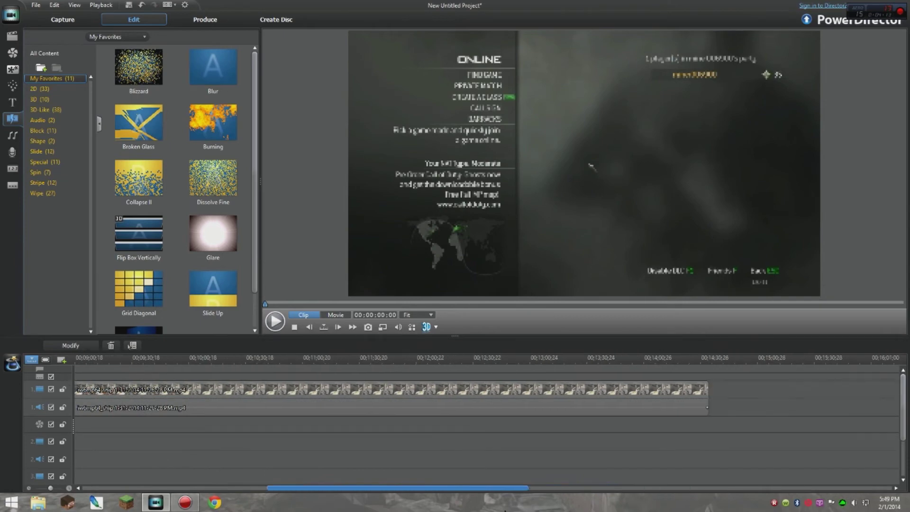
drag(661, 492, 213, 491)
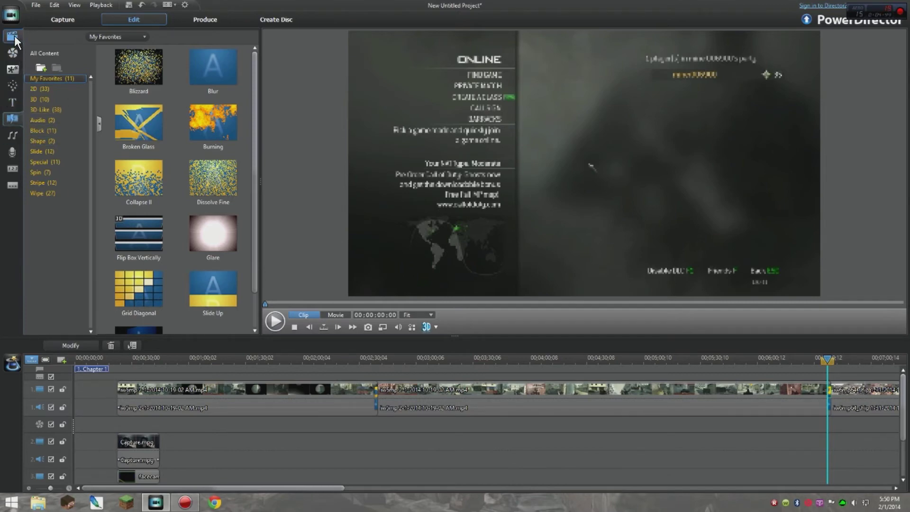
Step: Choose MPEG-4 output with the High Quality MPEG-4 profile
click(190, 22)
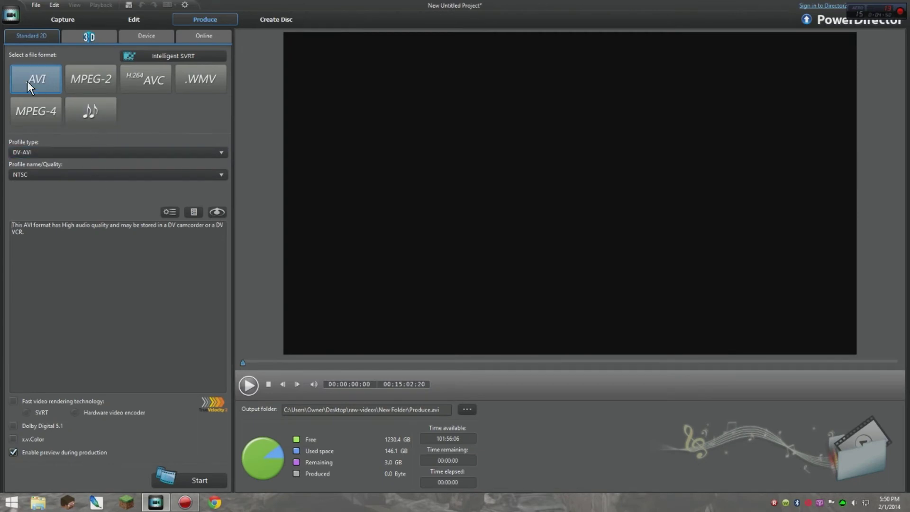
click(91, 80)
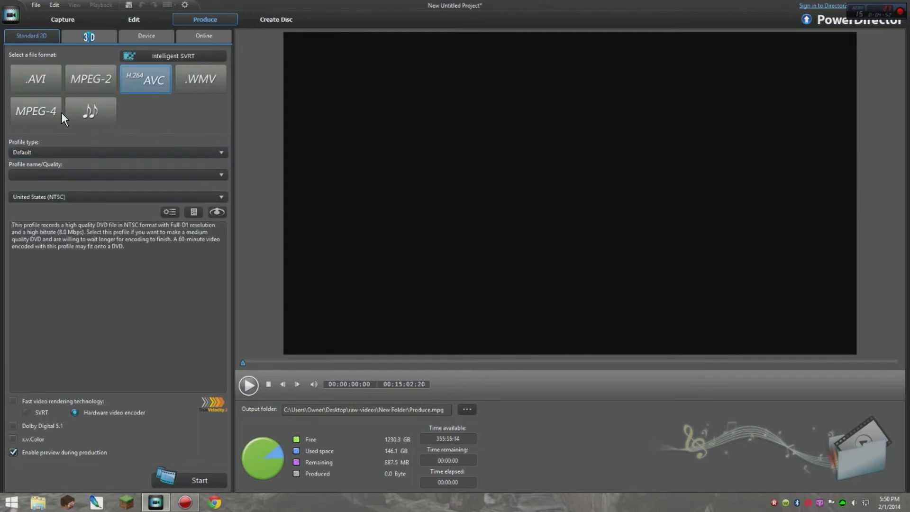
click(41, 111)
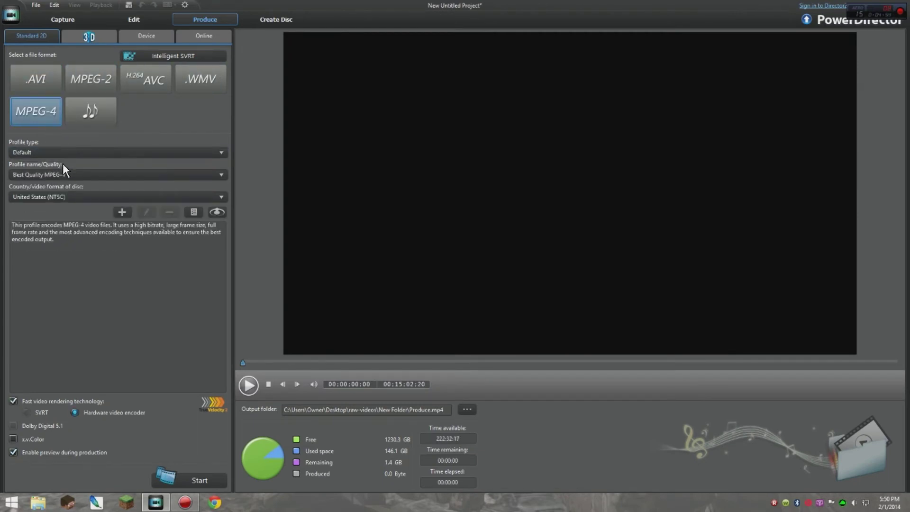
click(54, 175)
click(36, 192)
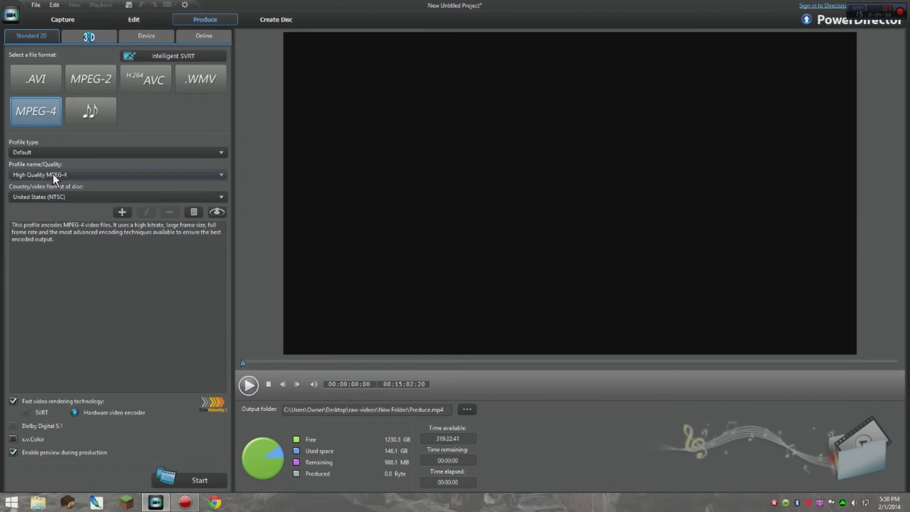
click(53, 173)
click(39, 190)
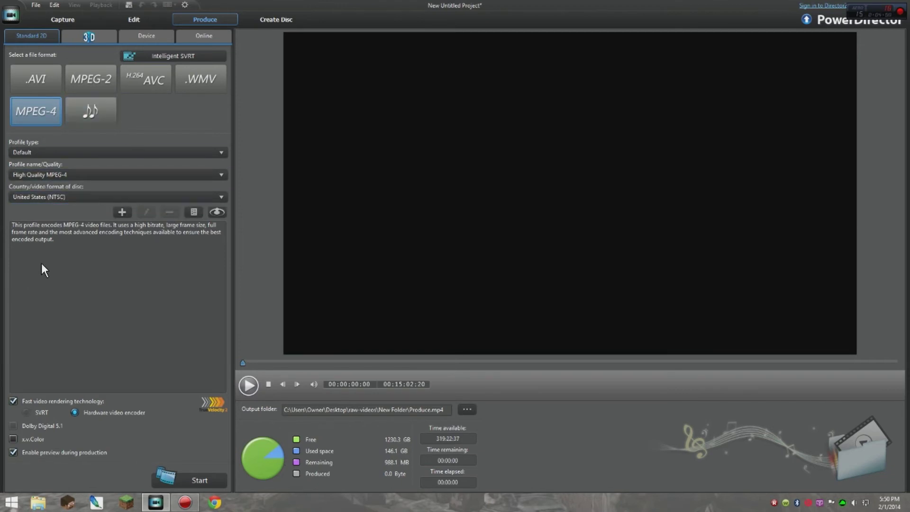
Step: Browse the 3D, device, YouTube and Facebook output options, then reselect MPEG-4
click(130, 37)
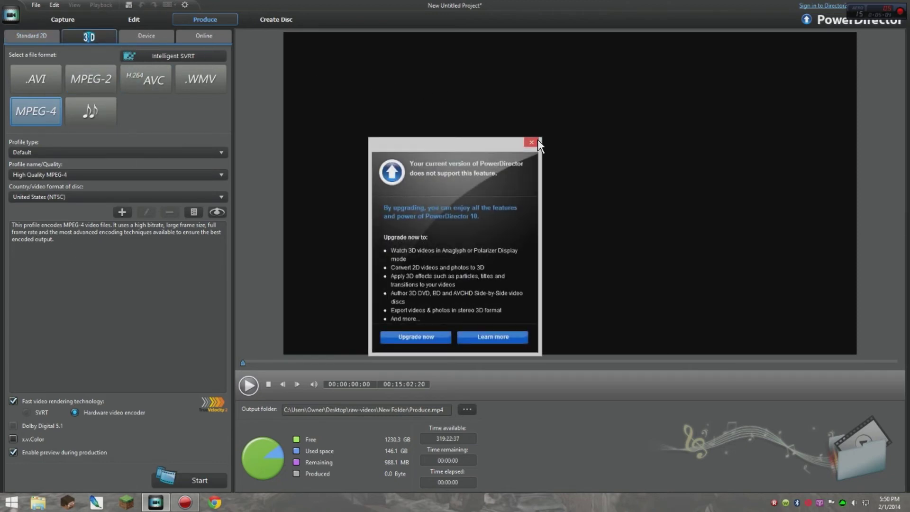
click(533, 143)
click(146, 35)
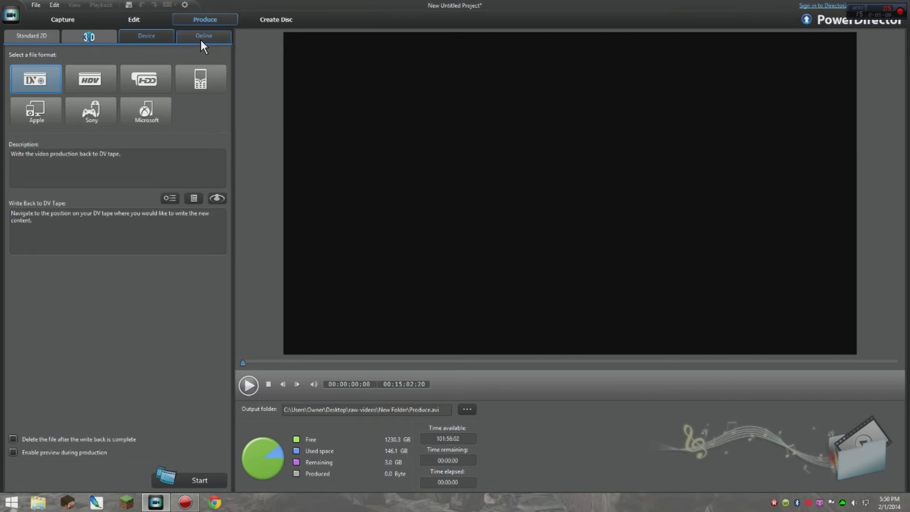
click(200, 40)
click(78, 84)
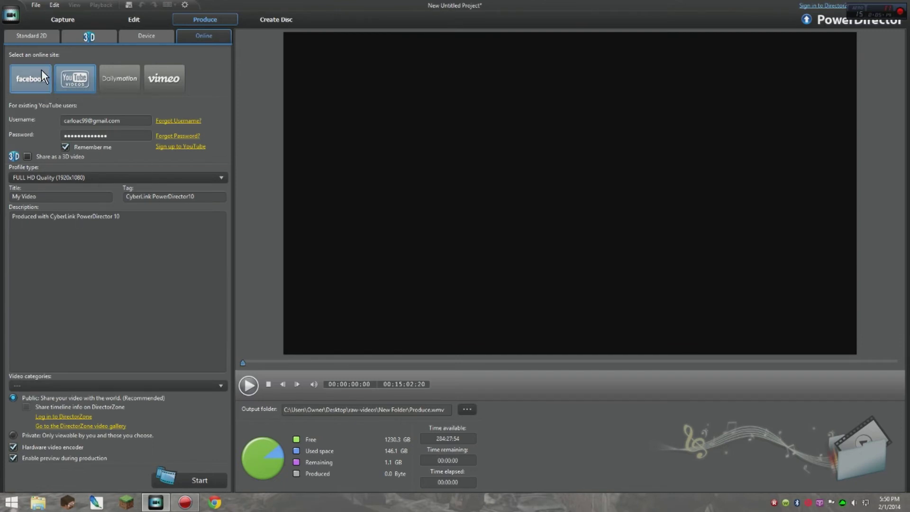
click(31, 78)
click(31, 36)
click(36, 112)
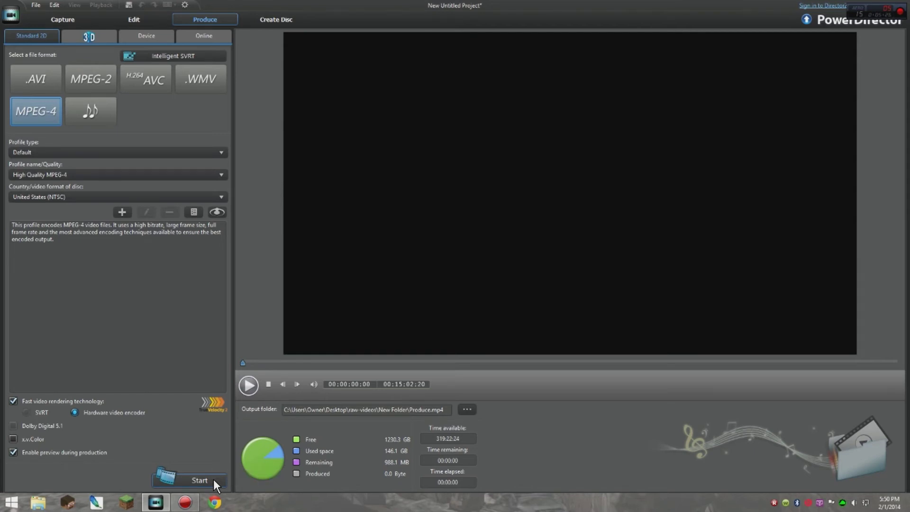
Step: Start rendering the movie as High Quality MPEG-4 to Produce.mp4
click(213, 479)
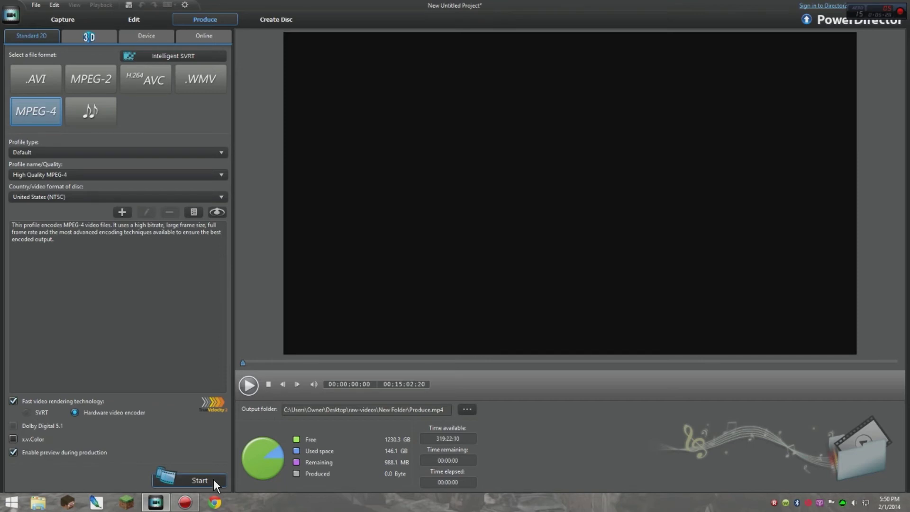